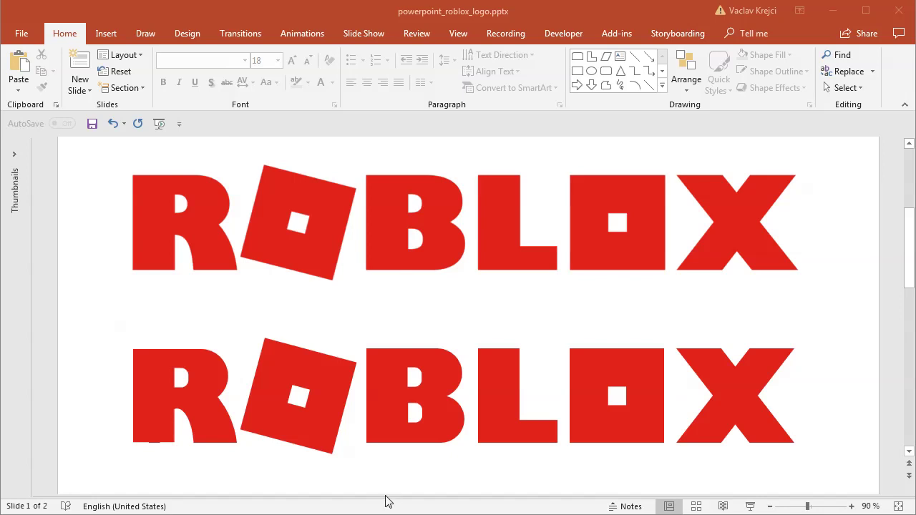
Inspect the existing logos by selecting the top ROBLOX picture and the bottom logo's L, O and X pieces.
click(449, 18)
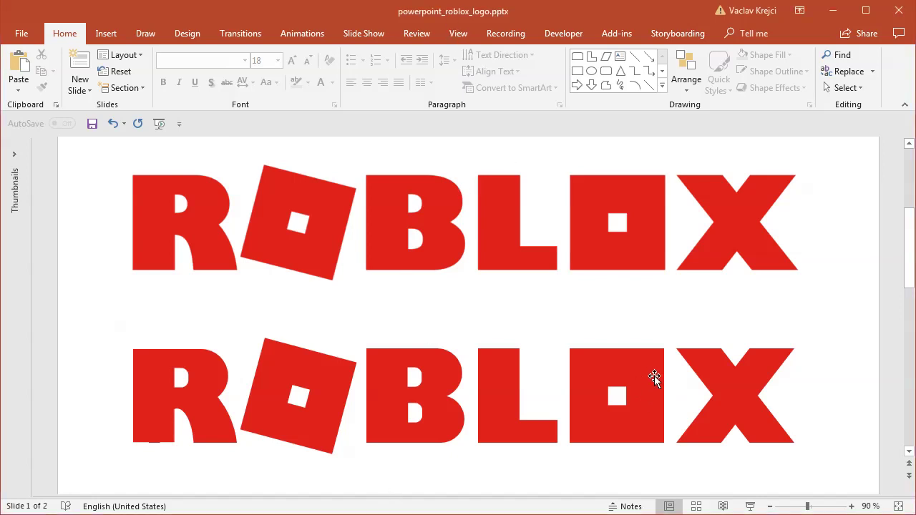
click(416, 242)
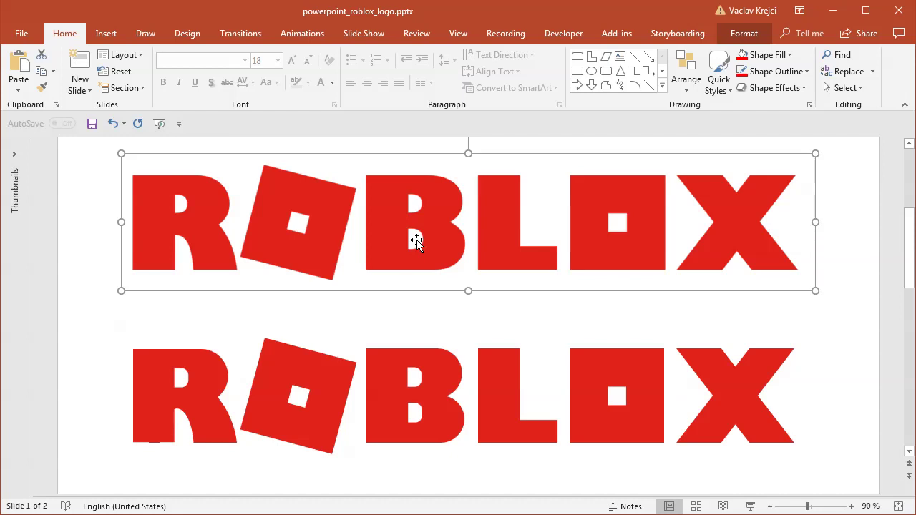
click(480, 398)
click(613, 382)
click(707, 375)
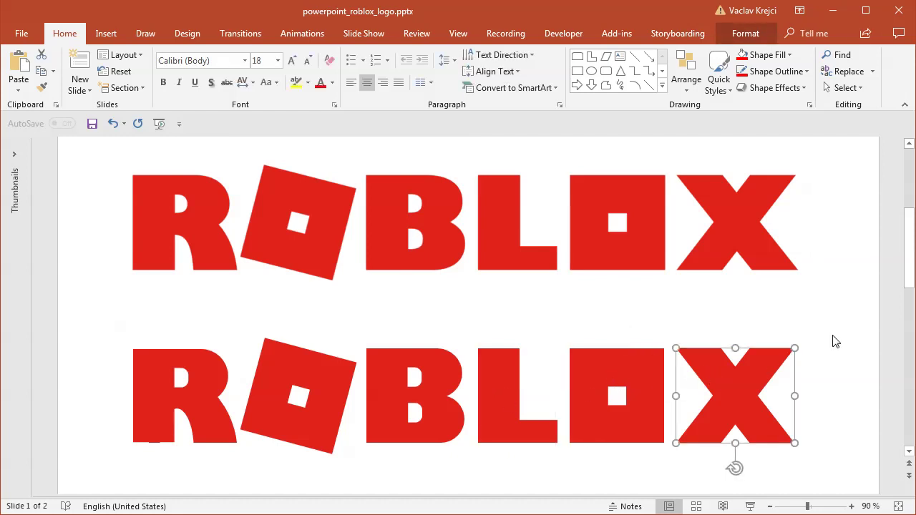
click(886, 318)
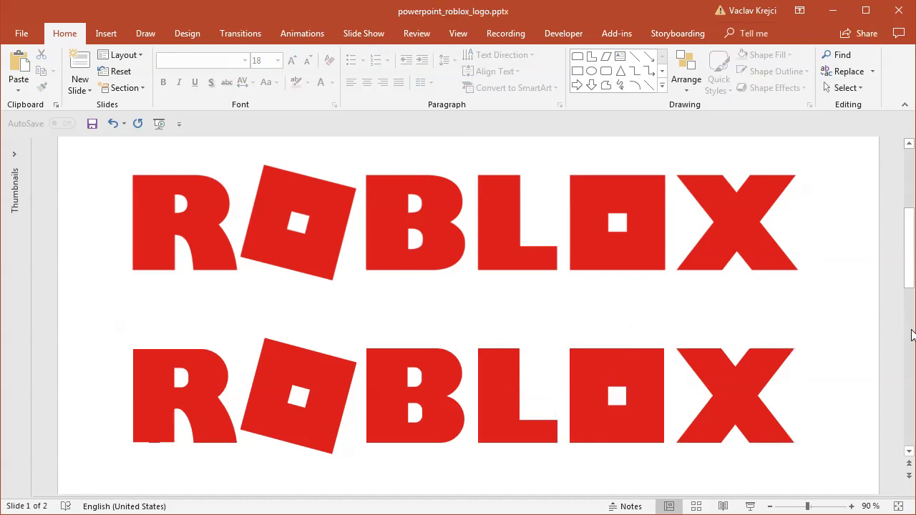
Recolor the slide 2 ROBLOX logo picture to Light Gray, Background color 2 Light.
scroll(912, 336, down, 3)
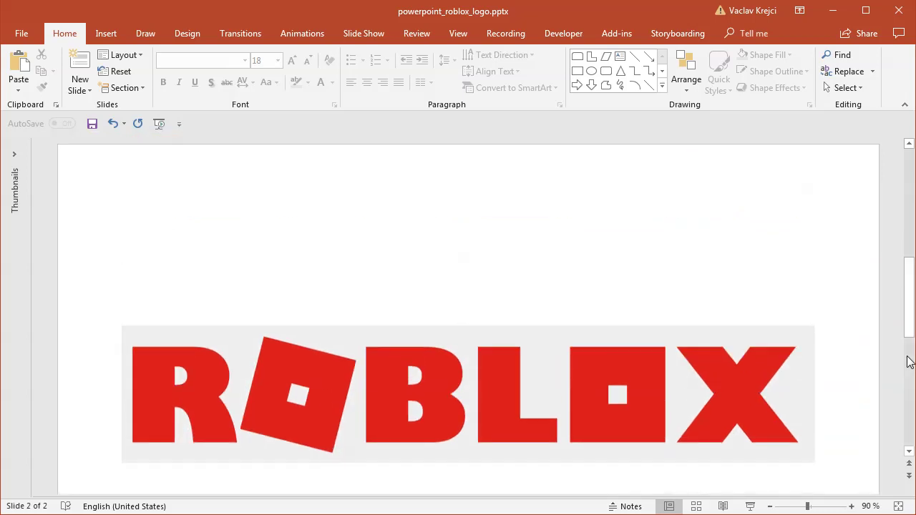
drag(909, 325, 911, 386)
click(509, 322)
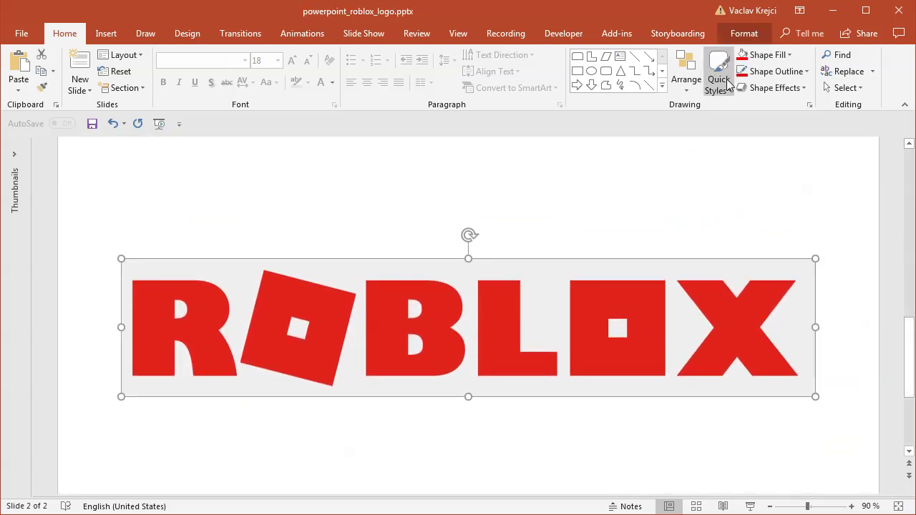
click(741, 35)
click(87, 71)
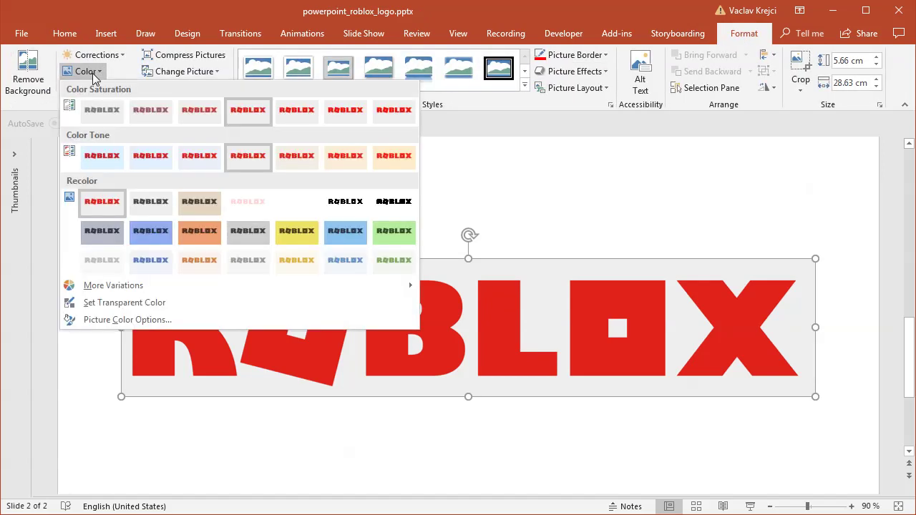
click(101, 260)
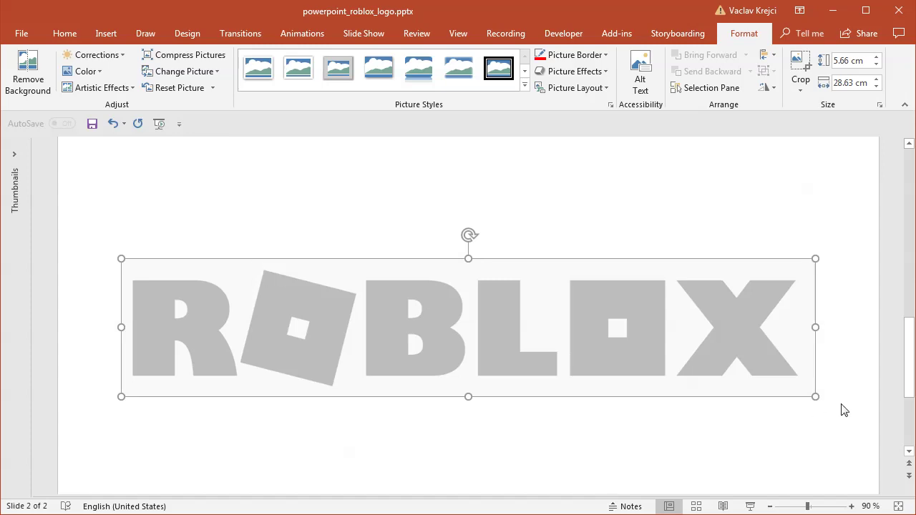
click(908, 451)
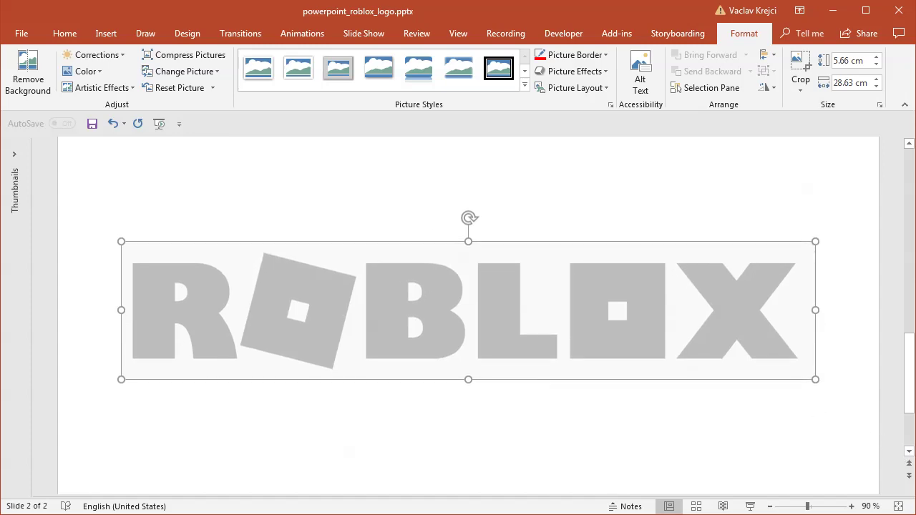
click(226, 203)
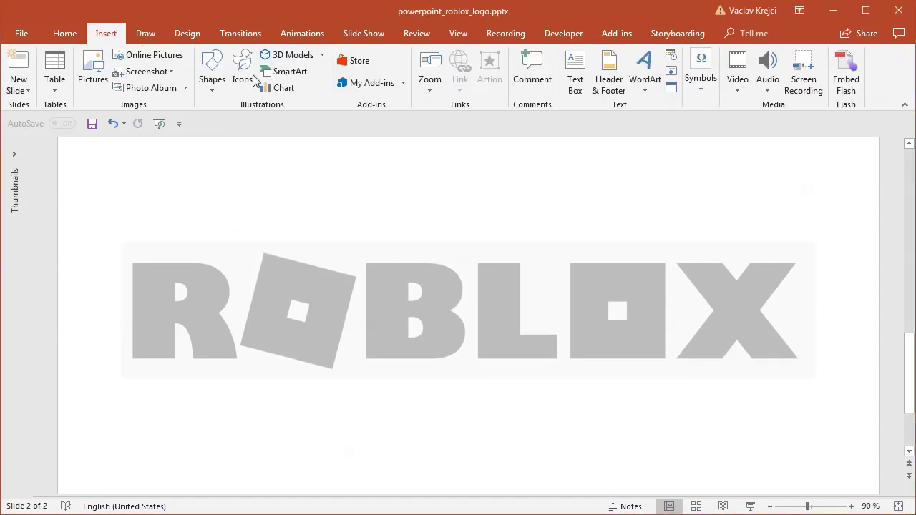
Draw a rectangle over the tilted O of the gray logo.
click(211, 75)
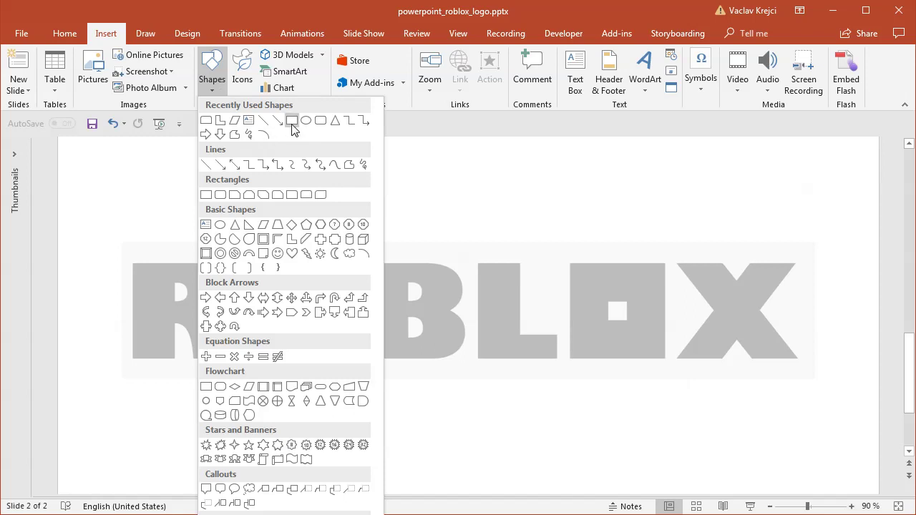
click(293, 126)
mouse_move(313, 217)
mouse_down()
mouse_move(430, 317)
mouse_move(446, 382)
mouse_move(453, 355)
mouse_up()
mouse_move(387, 280)
mouse_down()
mouse_move(472, 331)
mouse_move(435, 300)
mouse_move(343, 317)
mouse_move(291, 315)
mouse_move(516, 315)
mouse_move(366, 305)
mouse_up()
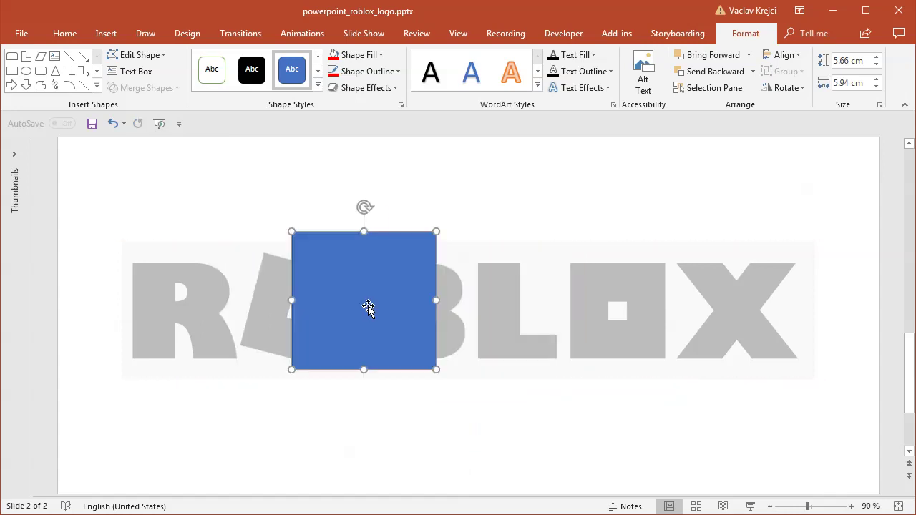
Fill the square with solid red at 71% transparency.
click(363, 55)
click(345, 168)
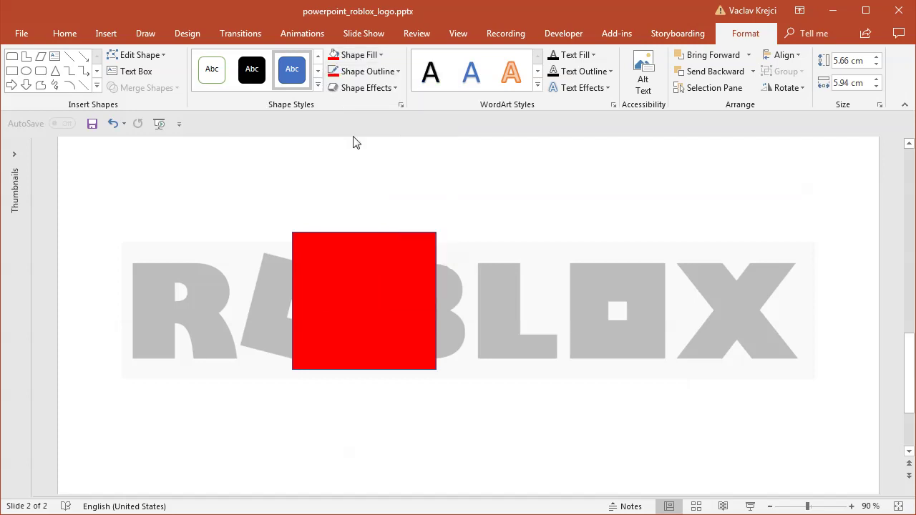
click(354, 71)
click(345, 183)
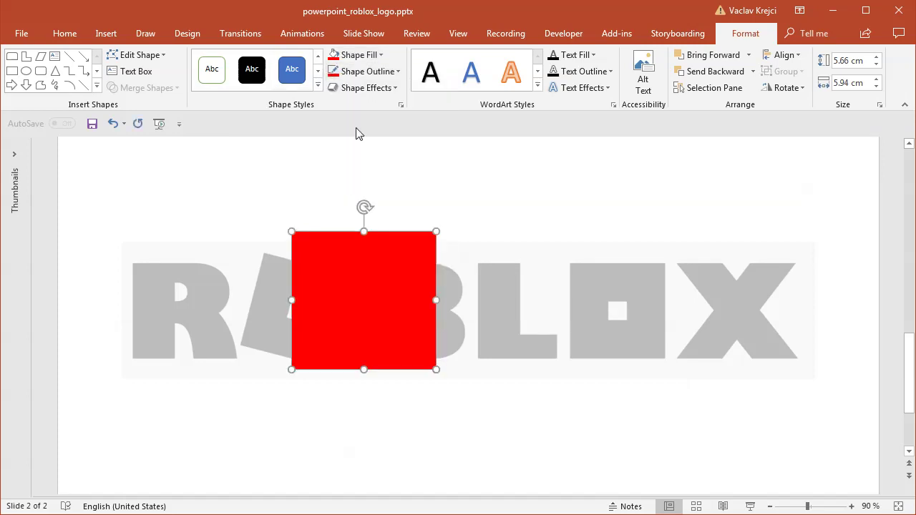
click(362, 55)
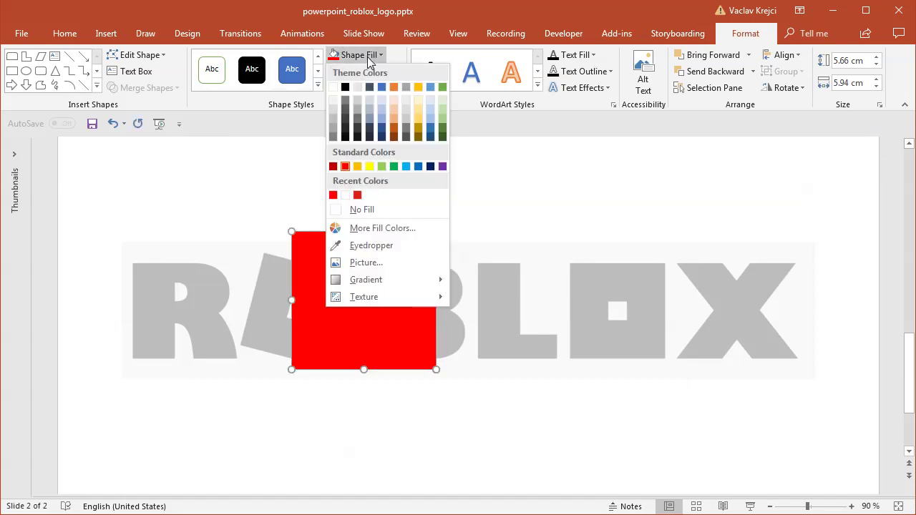
click(379, 228)
drag(362, 379, 420, 380)
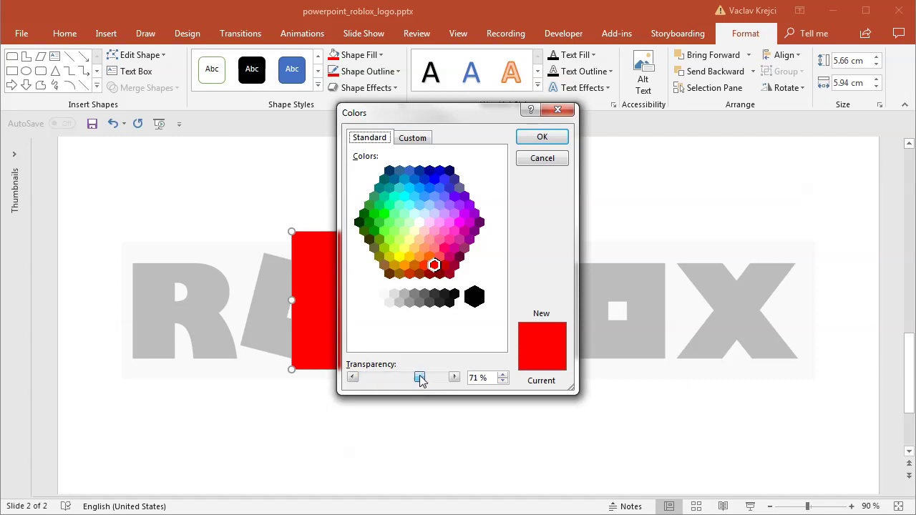
click(542, 136)
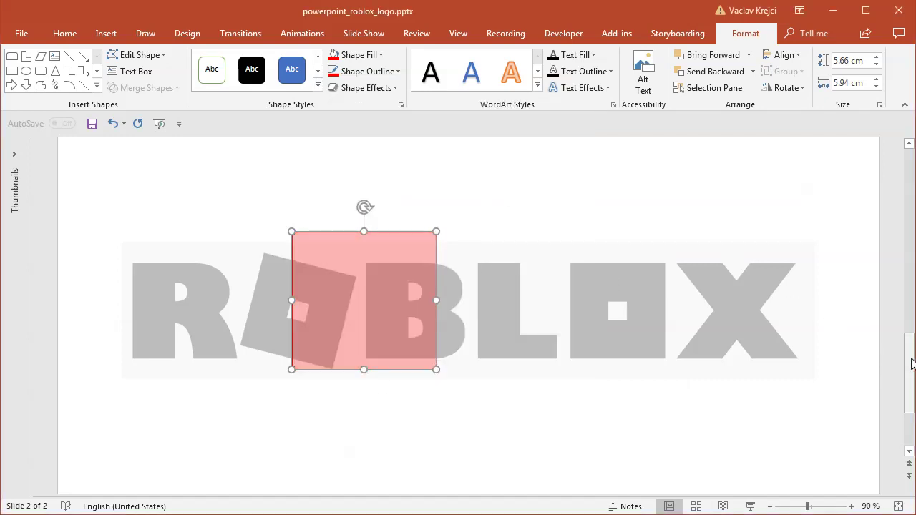
Set the semi-transparent red square as the default shape, then delete it.
scroll(830, 357, down, 1)
right_click(379, 209)
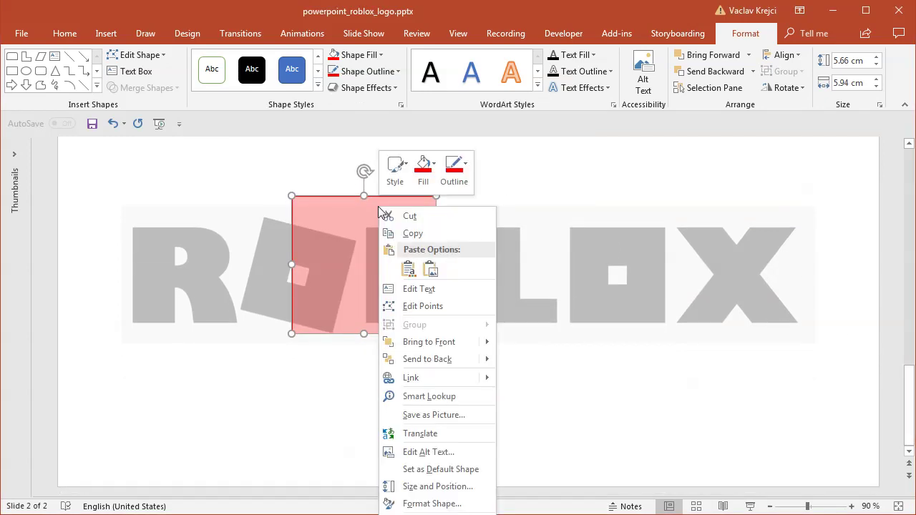
click(452, 470)
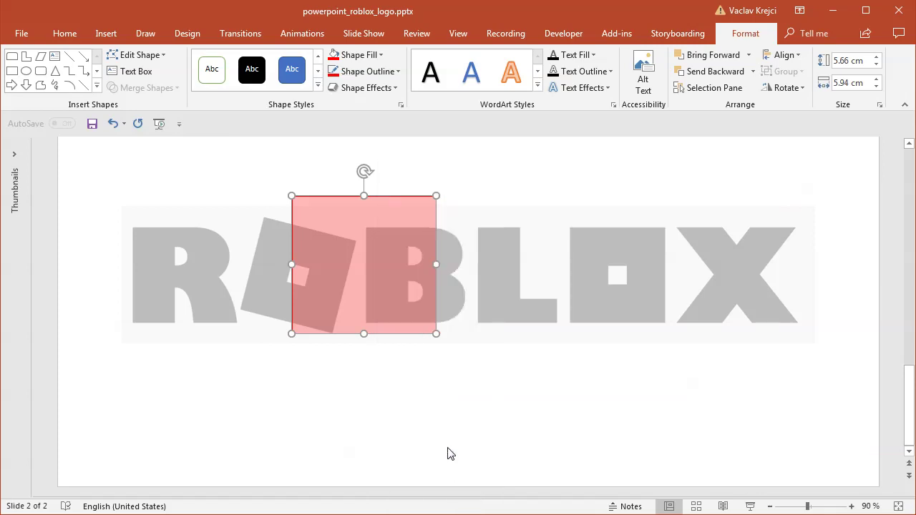
key(Delete)
click(909, 144)
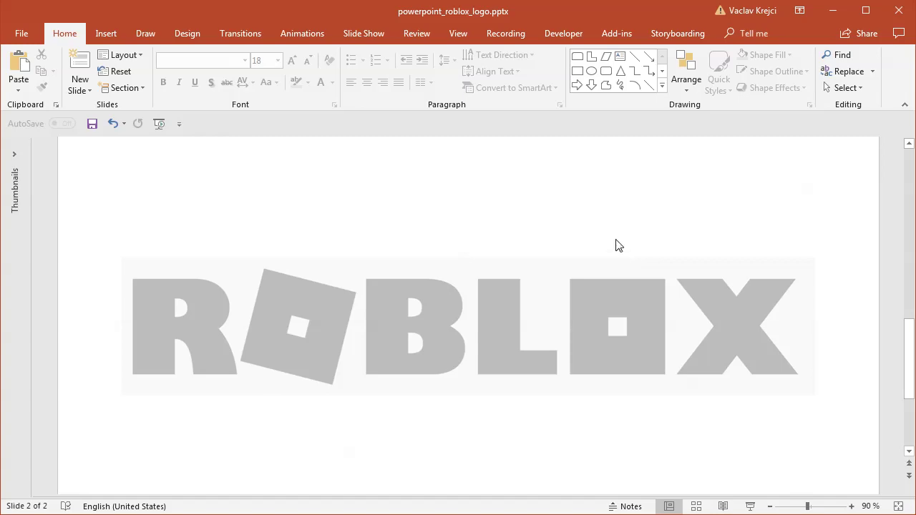
Draw a test rectangle over the logo and delete it.
click(114, 35)
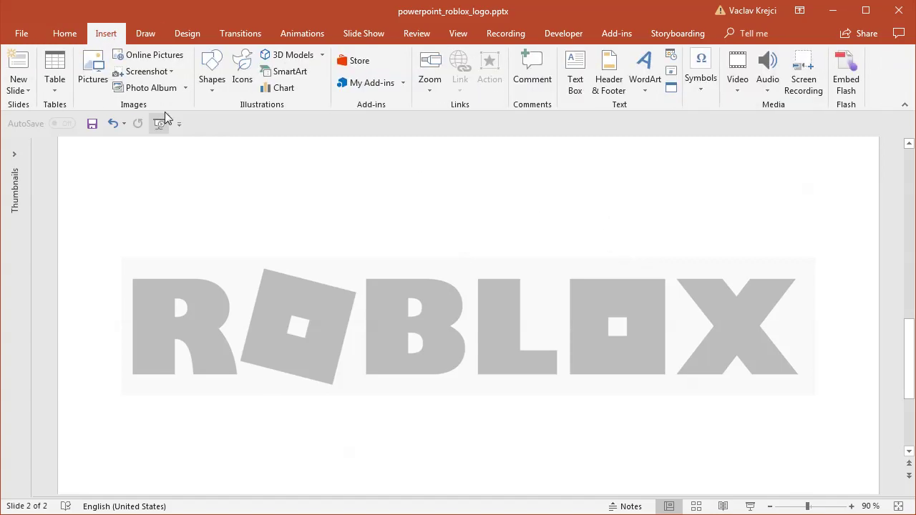
click(212, 74)
click(292, 119)
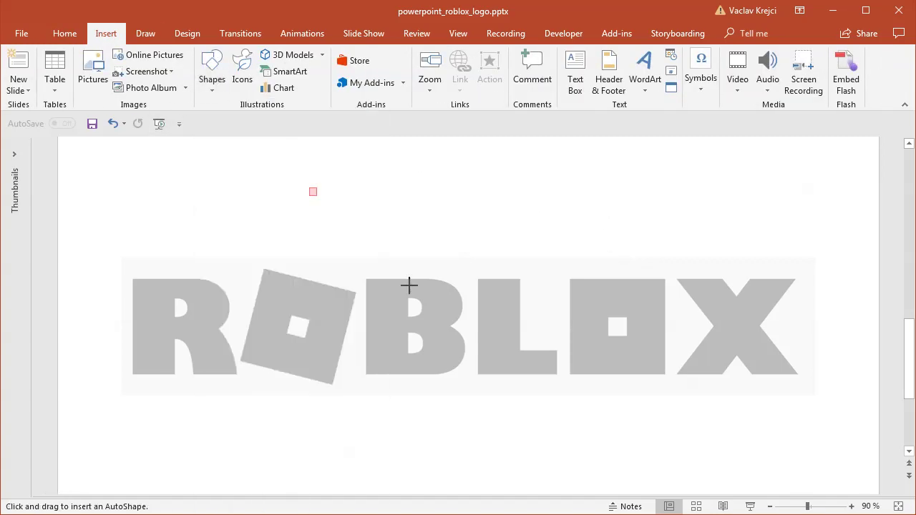
drag(309, 187, 440, 318)
drag(374, 272, 363, 289)
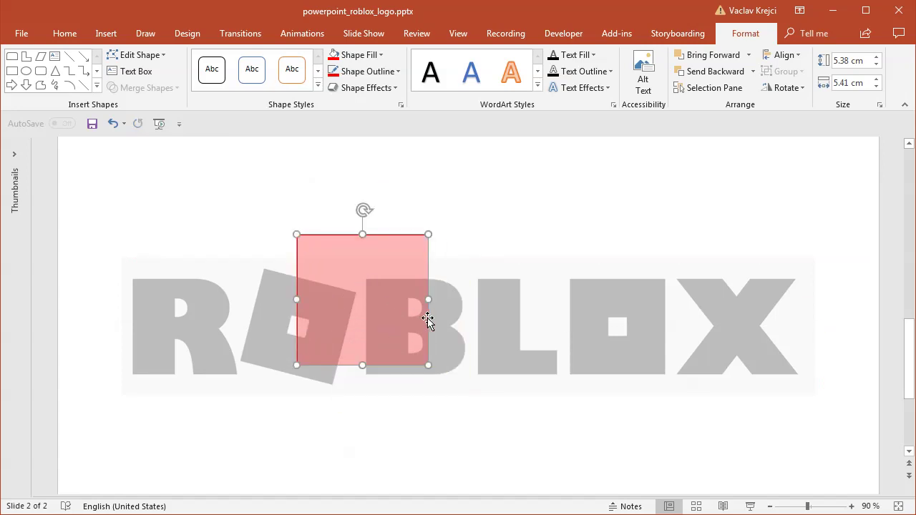
key(Delete)
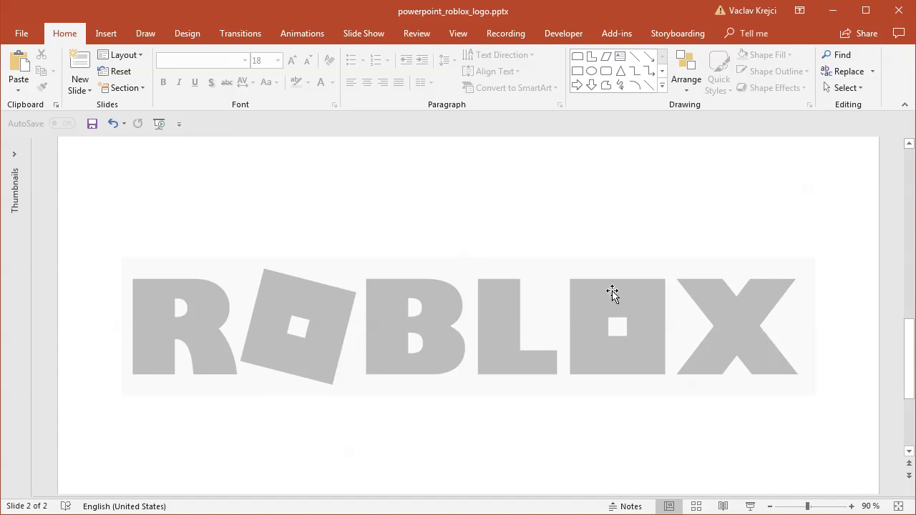
At 220% zoom, draw a parallelogram slanted and narrowed along one diagonal of the gray X.
click(824, 506)
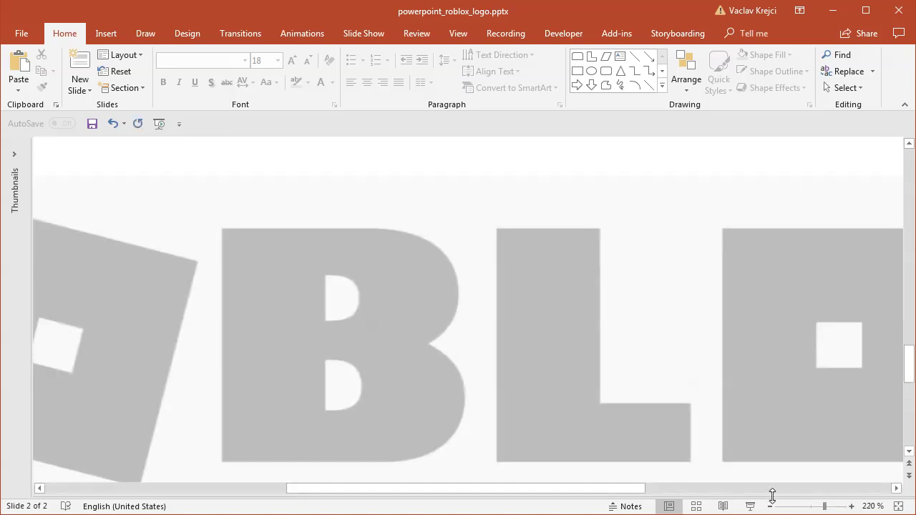
drag(527, 489, 739, 492)
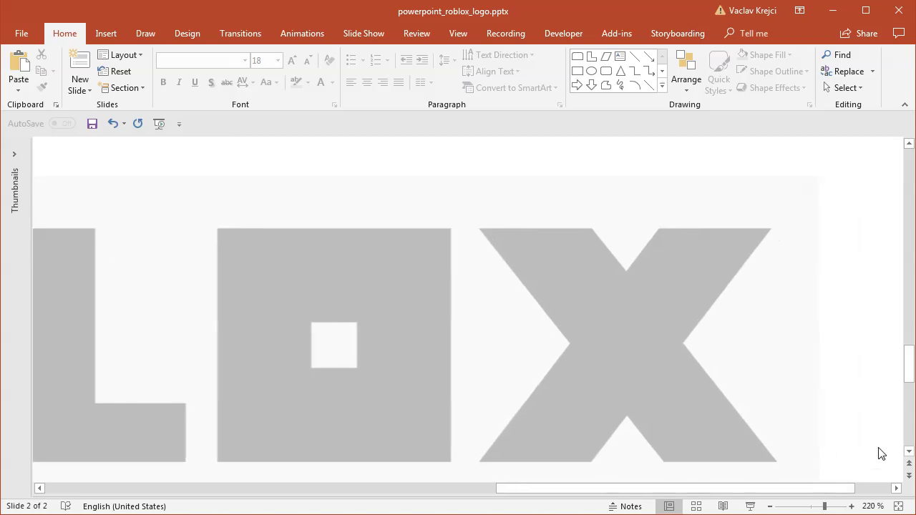
scroll(472, 329, down, 1)
click(107, 33)
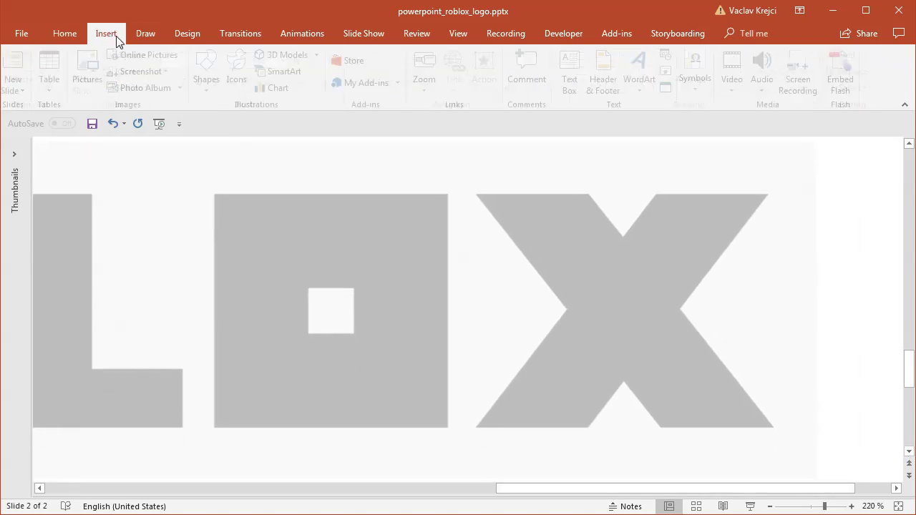
click(209, 81)
click(263, 226)
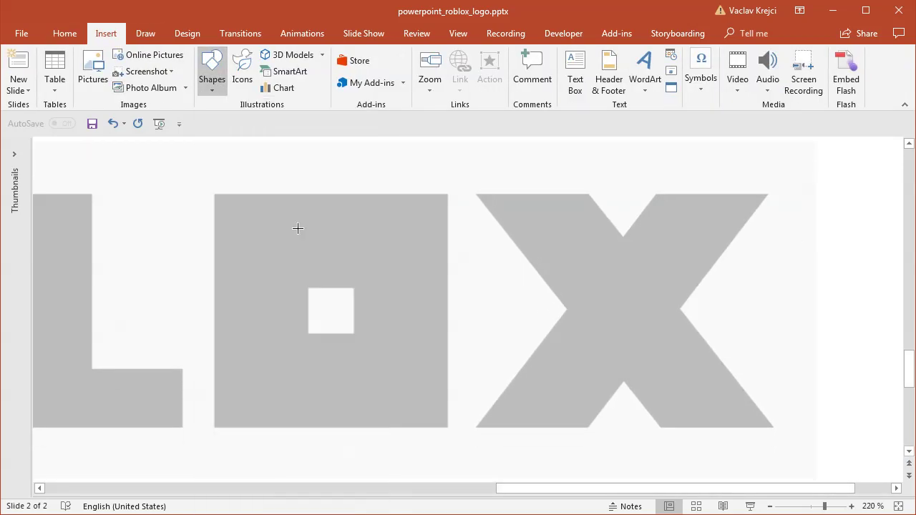
drag(492, 218, 774, 427)
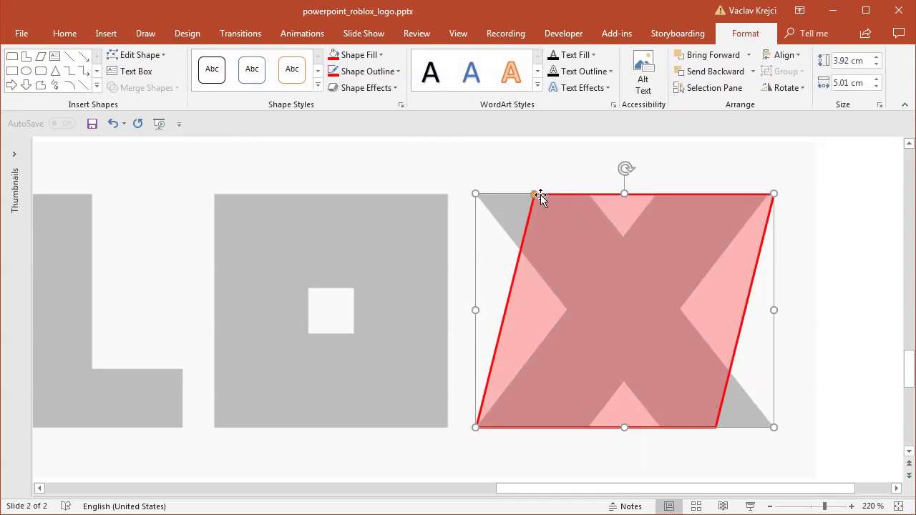
drag(534, 195, 656, 198)
drag(777, 309, 768, 309)
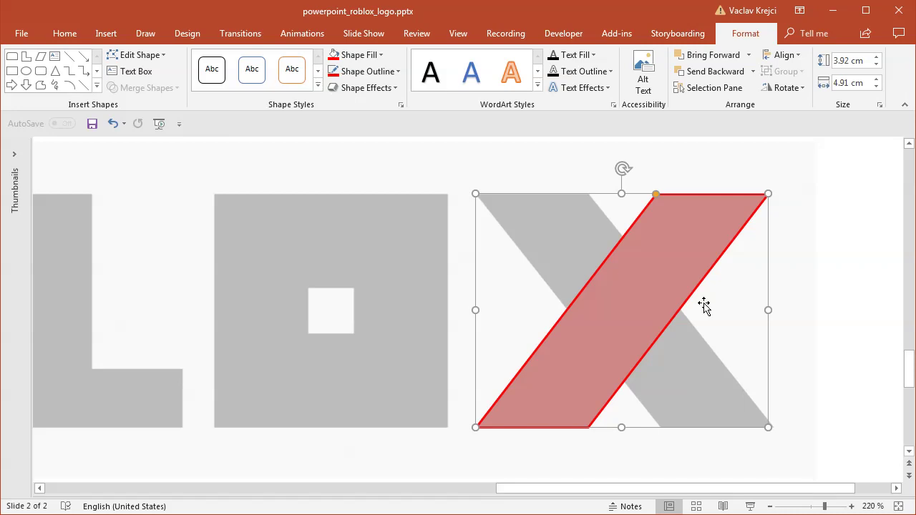
Paste a copy of the bar and flip it vertically so the two bars cross into an X.
key(ctrl+v)
drag(698, 312, 657, 262)
click(785, 88)
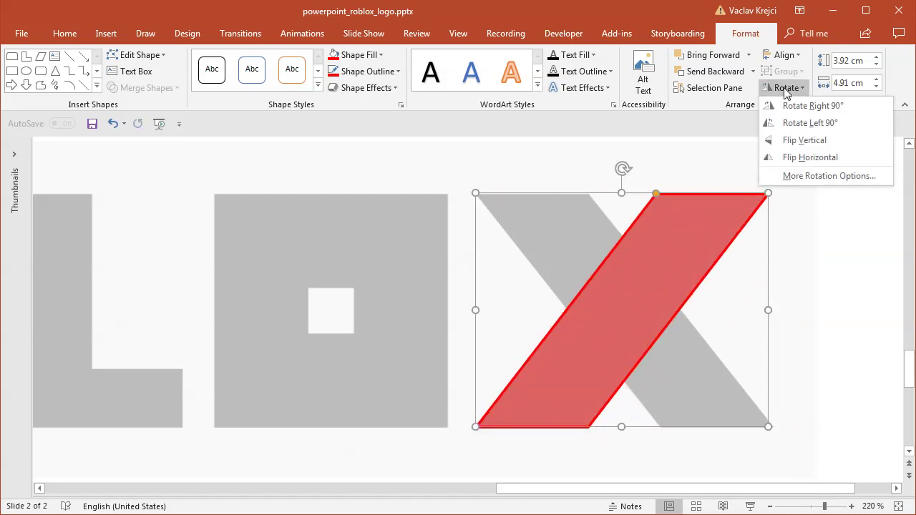
click(762, 141)
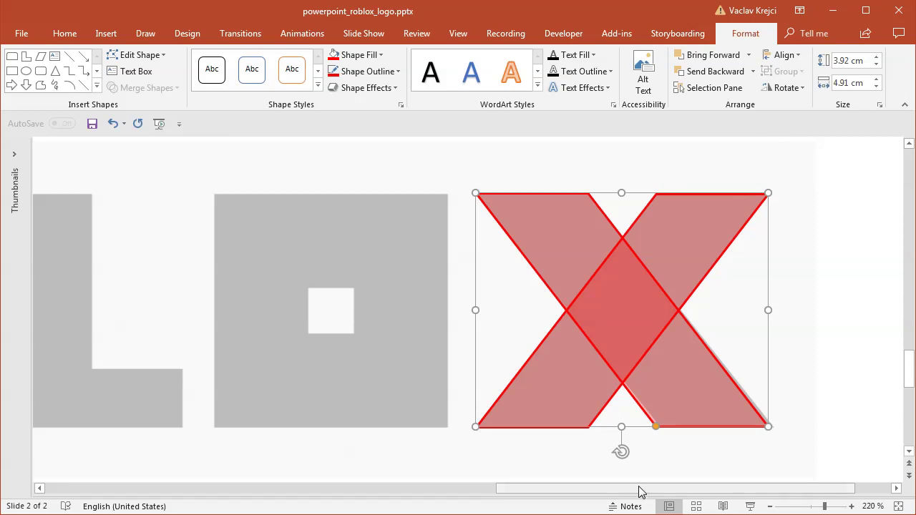
drag(639, 489, 564, 490)
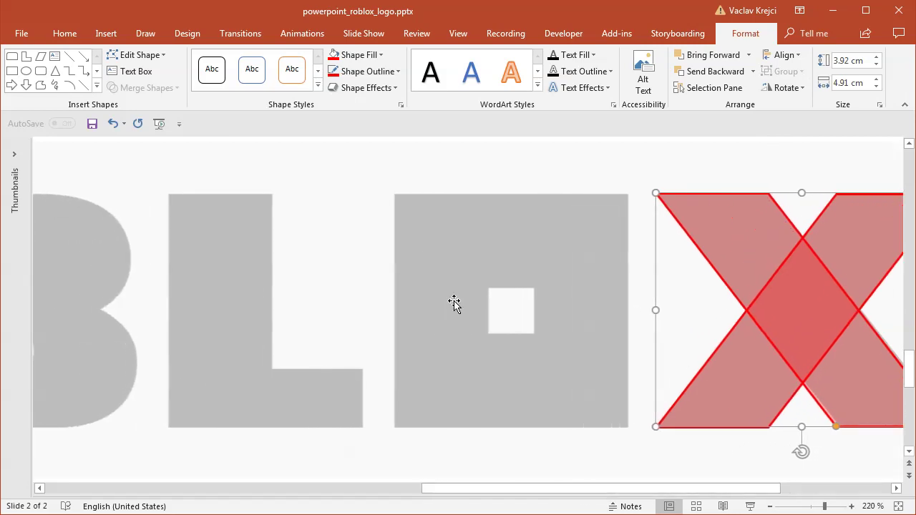
click(105, 34)
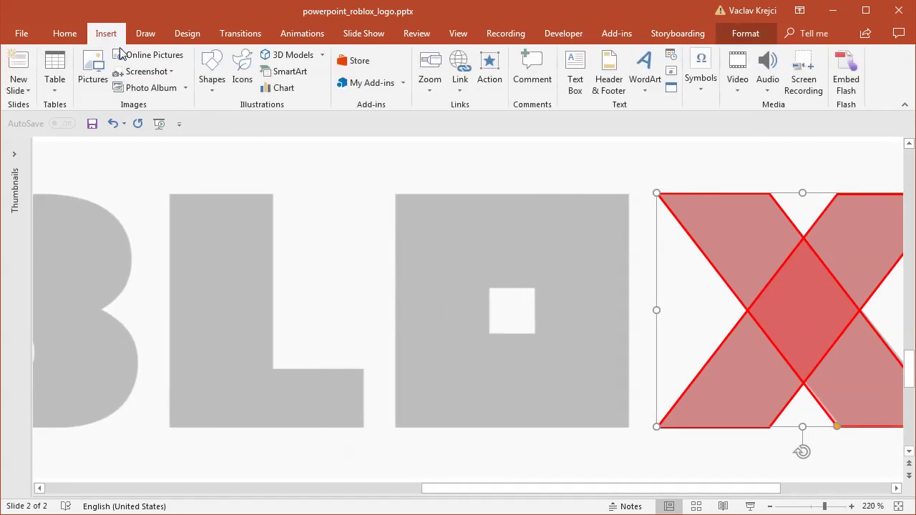
Cover the gray O with a red rectangle and shrink a copy to 0.81 × 0.81 cm over its hole.
click(211, 72)
click(292, 120)
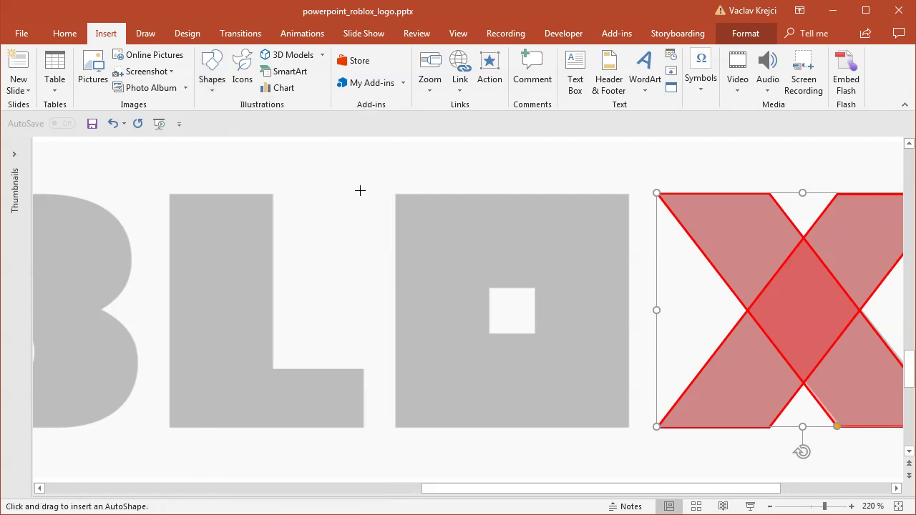
drag(395, 194, 536, 334)
key(ctrl+c)
key(ctrl+v)
drag(421, 220, 487, 287)
drag(572, 489, 479, 486)
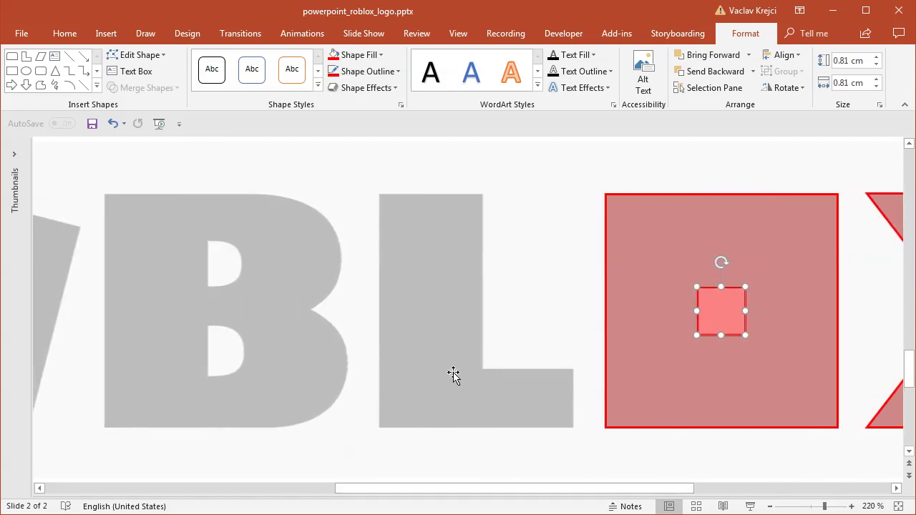
click(106, 34)
Draw an L-shape over the gray L, widening its stem and thinning its foot to match.
click(212, 71)
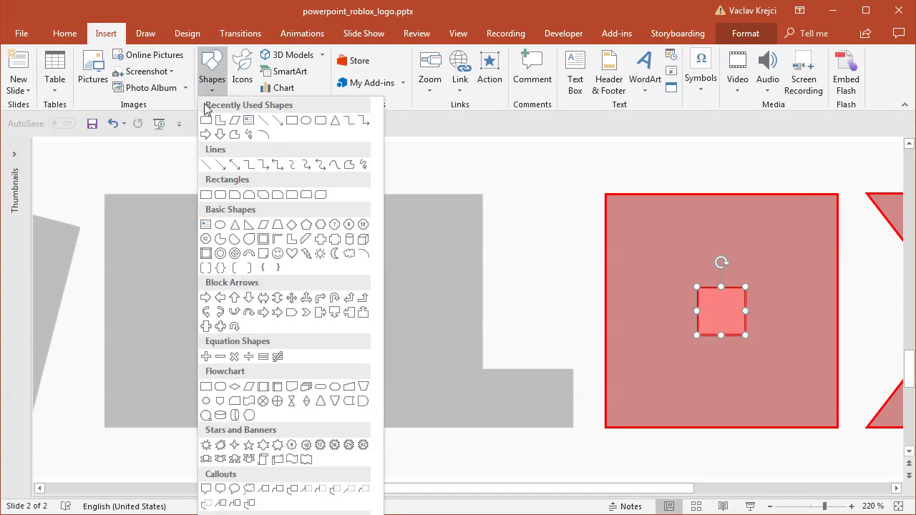
click(288, 240)
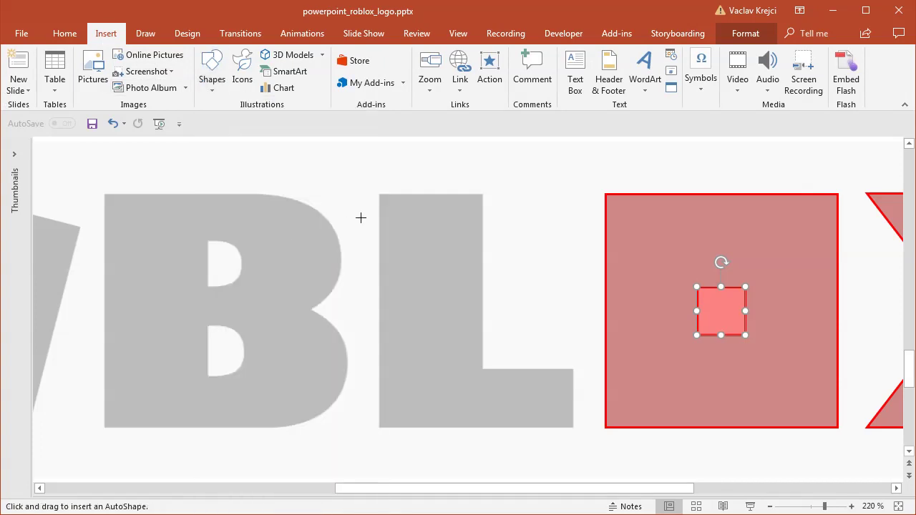
drag(392, 206, 571, 428)
drag(476, 197, 482, 205)
drag(380, 331, 380, 370)
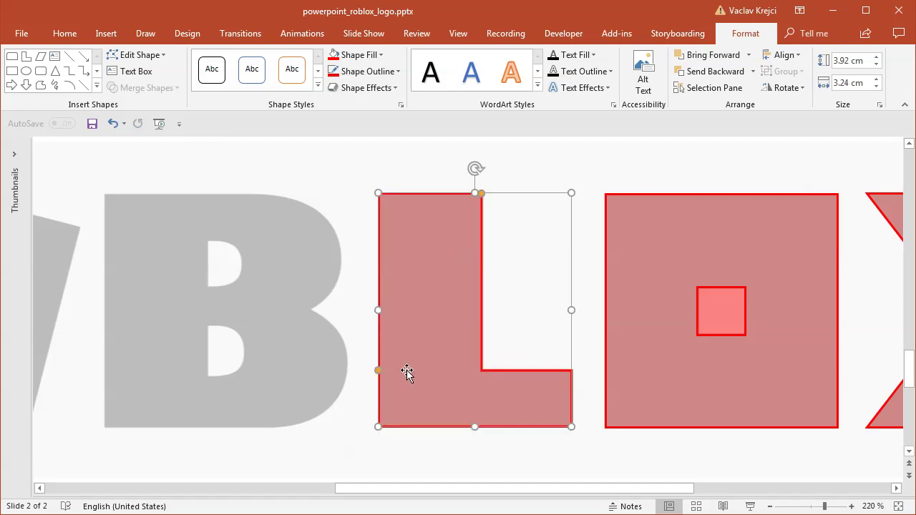
drag(458, 491, 385, 492)
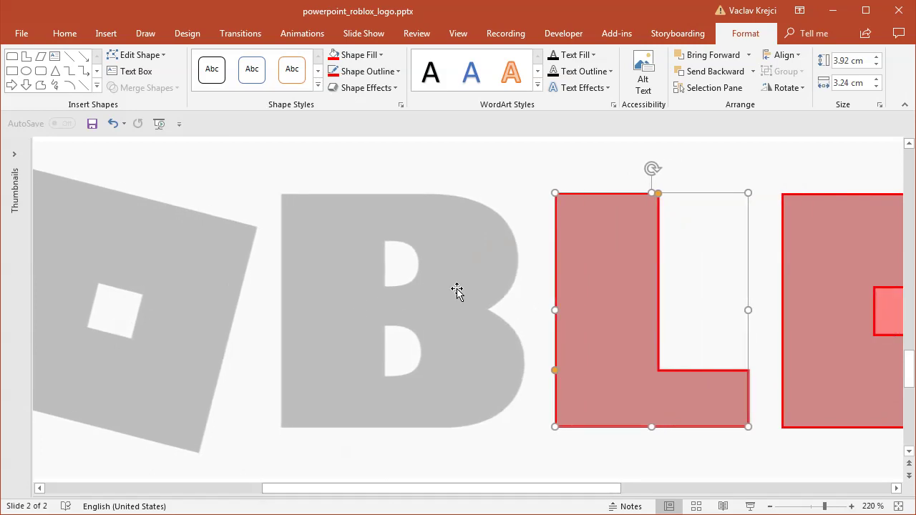
Add a top-corners-rounded rectangle, rotated 90° and widened into a half-circle over the B's lower half.
click(106, 34)
click(211, 70)
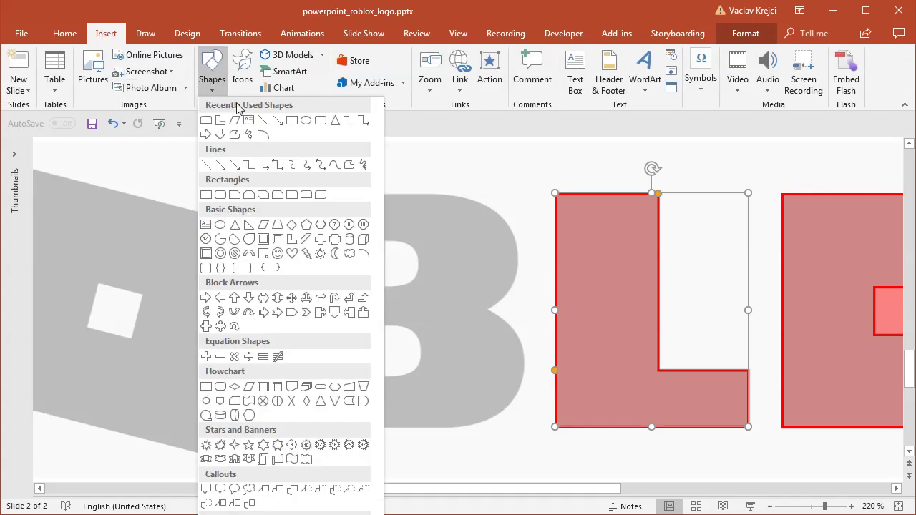
click(305, 196)
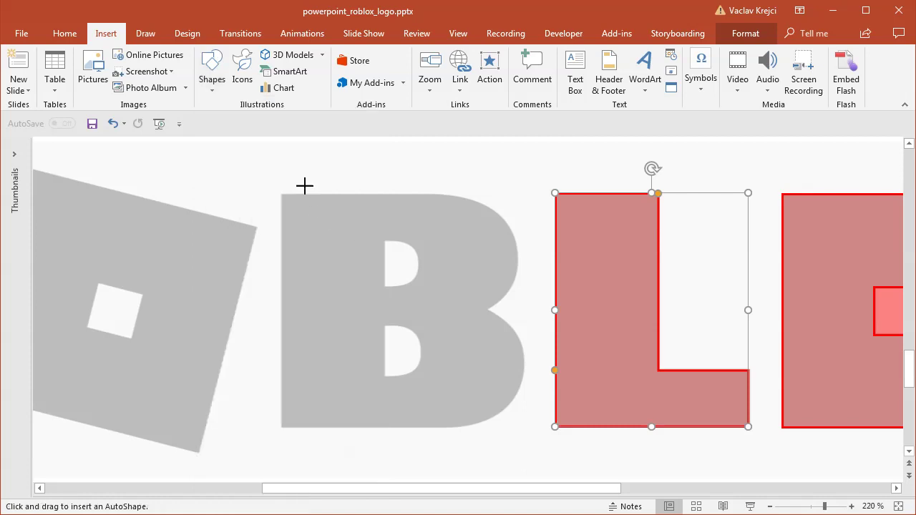
drag(303, 185, 428, 378)
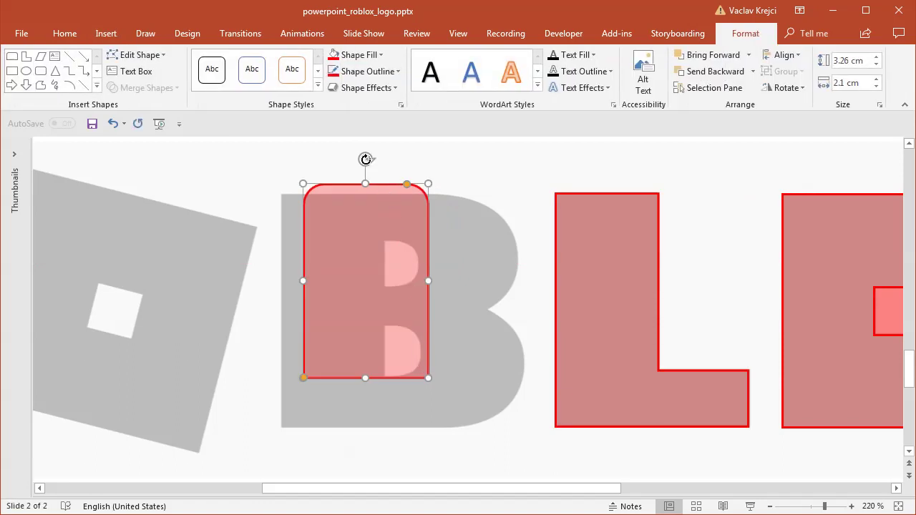
drag(366, 159, 468, 295)
drag(341, 262, 351, 348)
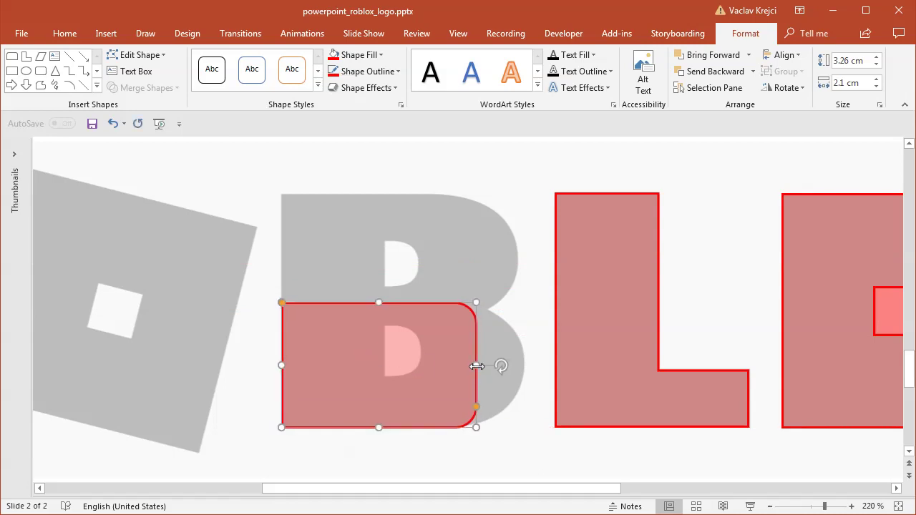
drag(476, 366, 522, 364)
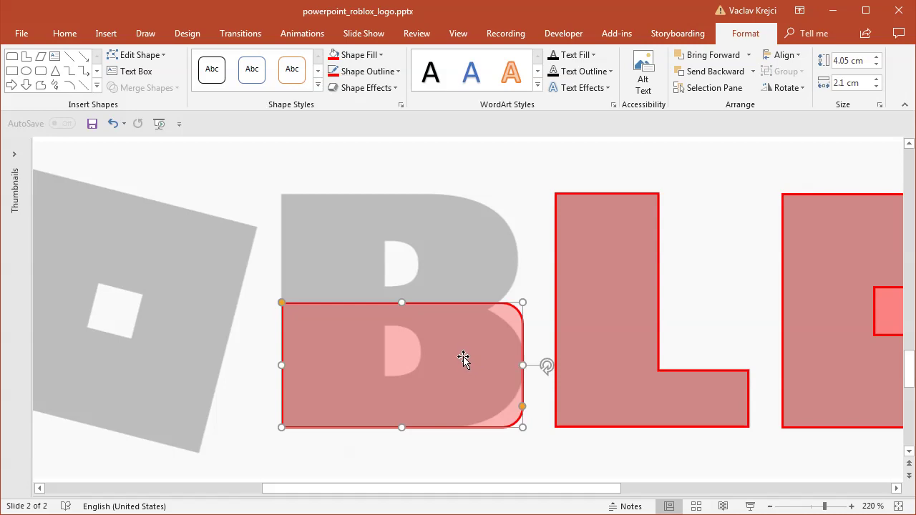
drag(523, 407, 491, 313)
key(ctrl+v)
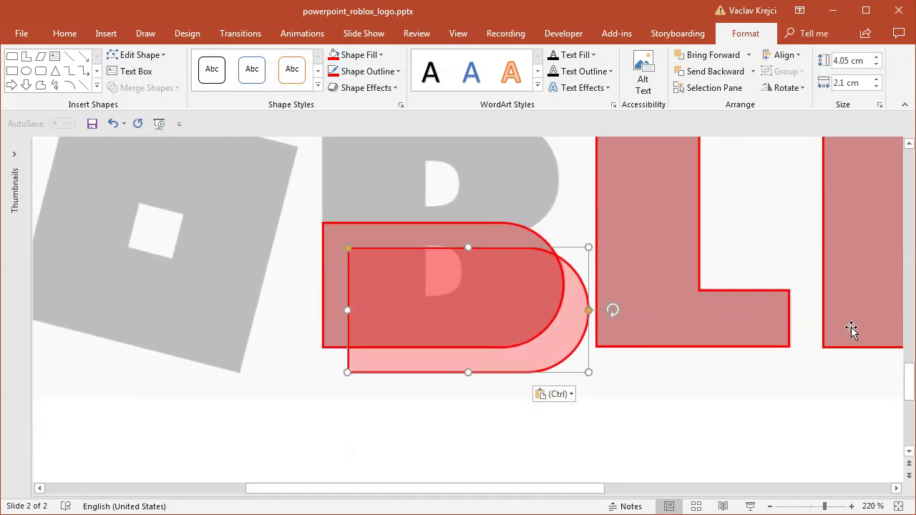
Move and resize the rounded copy into a 3.92 cm upper lobe on the B.
drag(542, 333, 578, 253)
scroll(648, 236, up, 2)
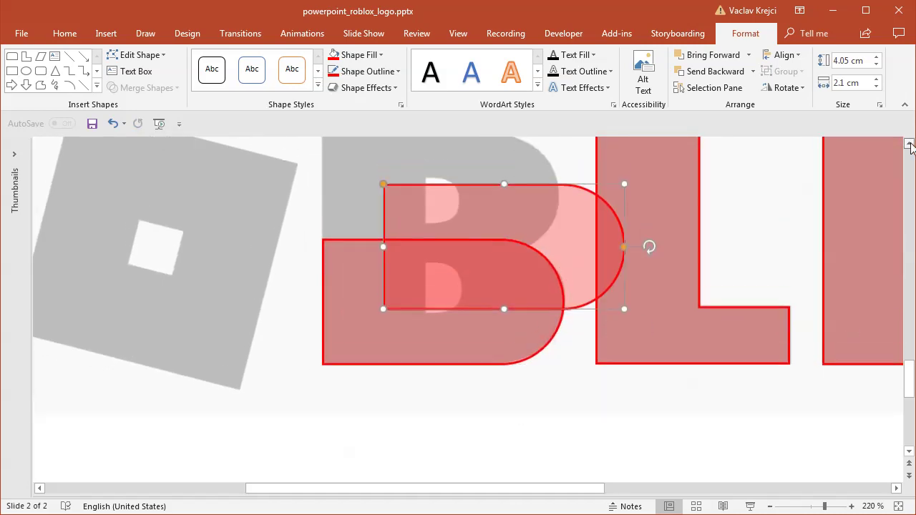
drag(579, 277, 501, 223)
drag(452, 244, 480, 239)
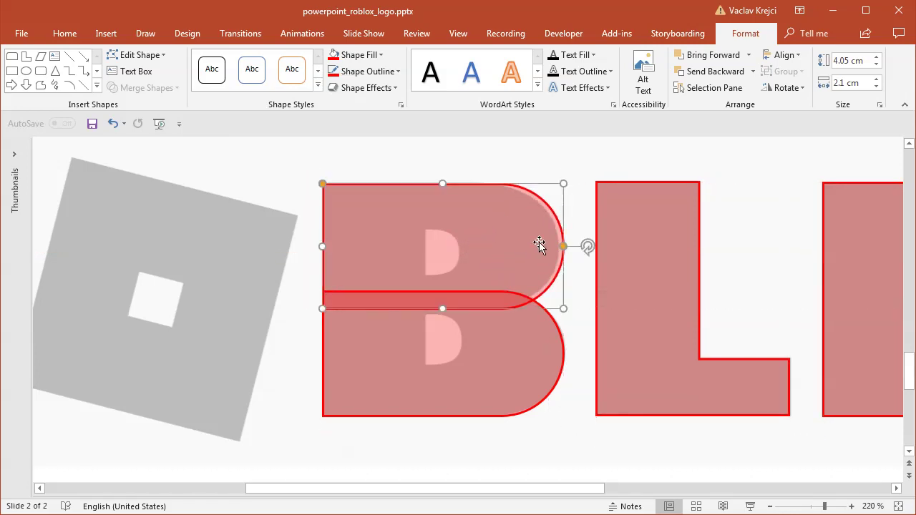
drag(564, 312, 563, 297)
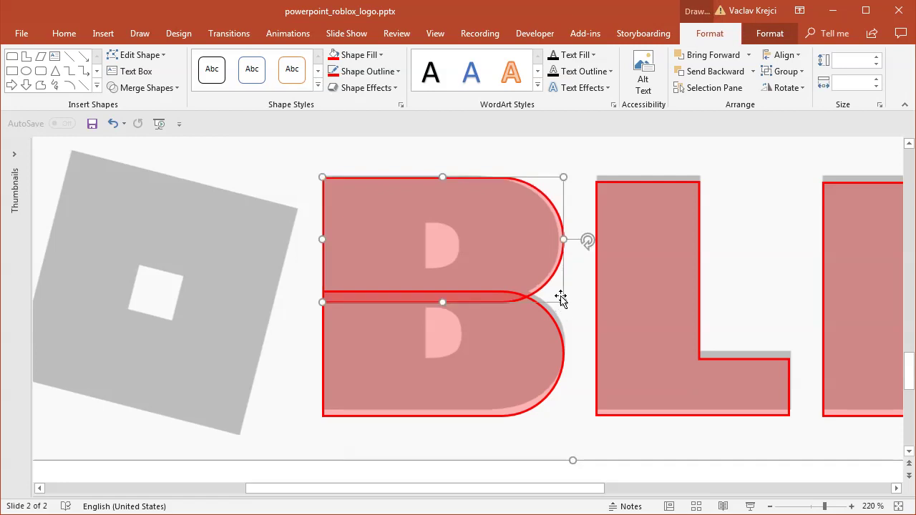
click(113, 123)
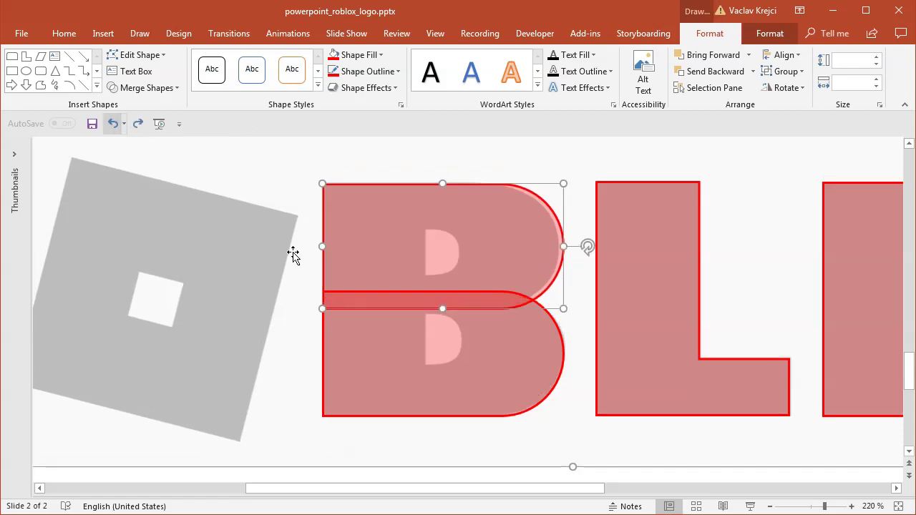
click(556, 480)
click(557, 296)
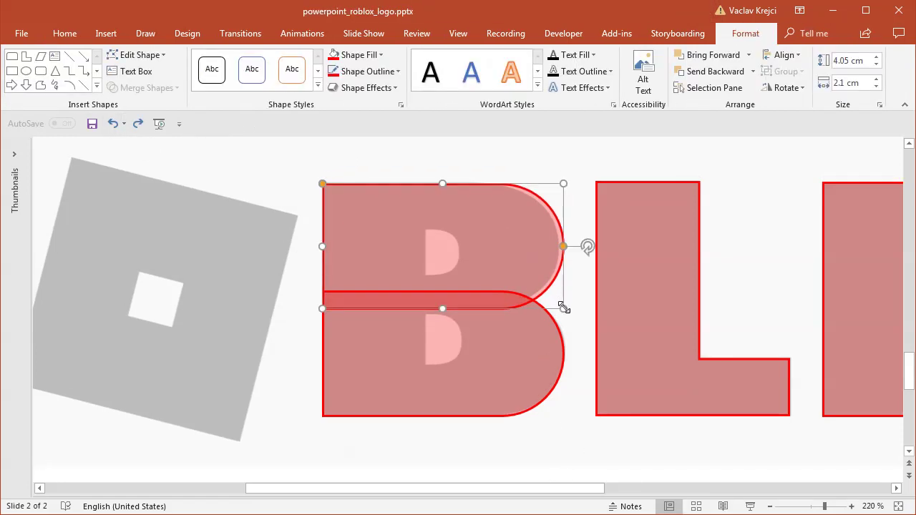
drag(563, 307, 556, 305)
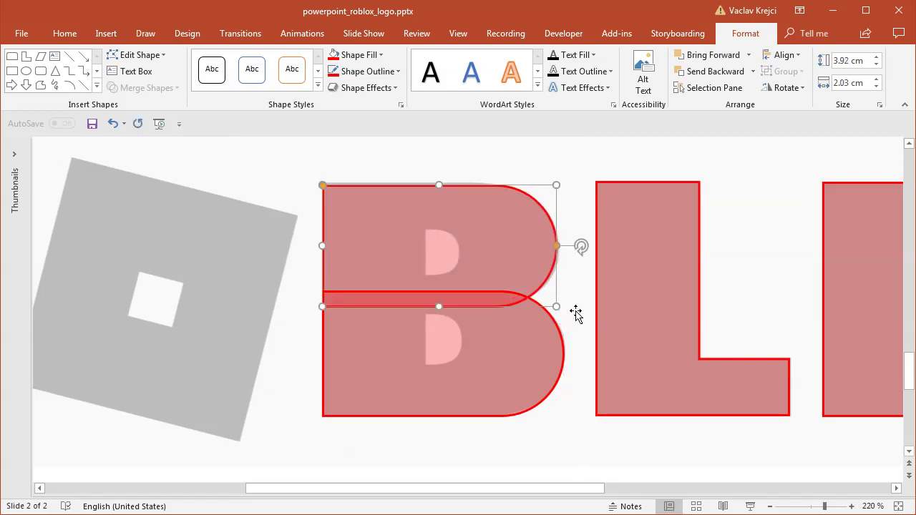
Paste small 0.58 cm copies of the lobe over the B's two holes.
key(ctrl+c)
key(ctrl+v)
drag(477, 268, 556, 291)
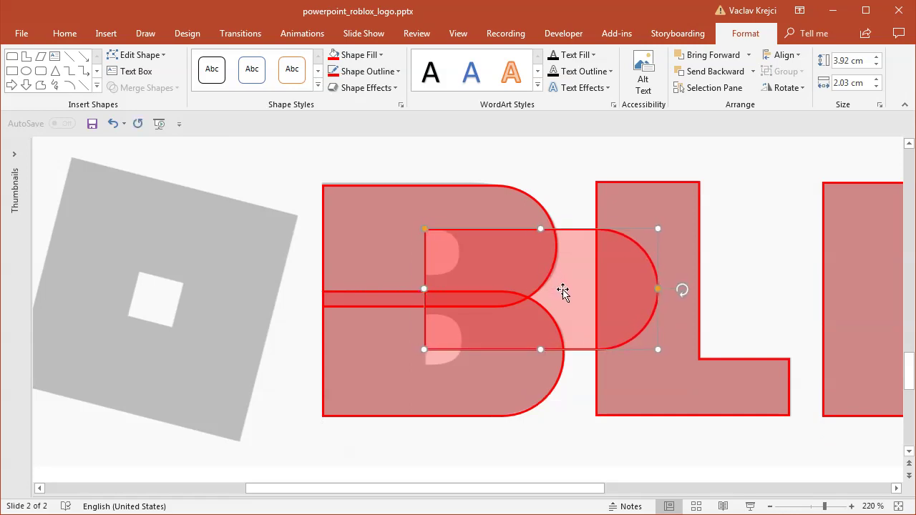
drag(655, 347, 435, 323)
key(ctrl+v)
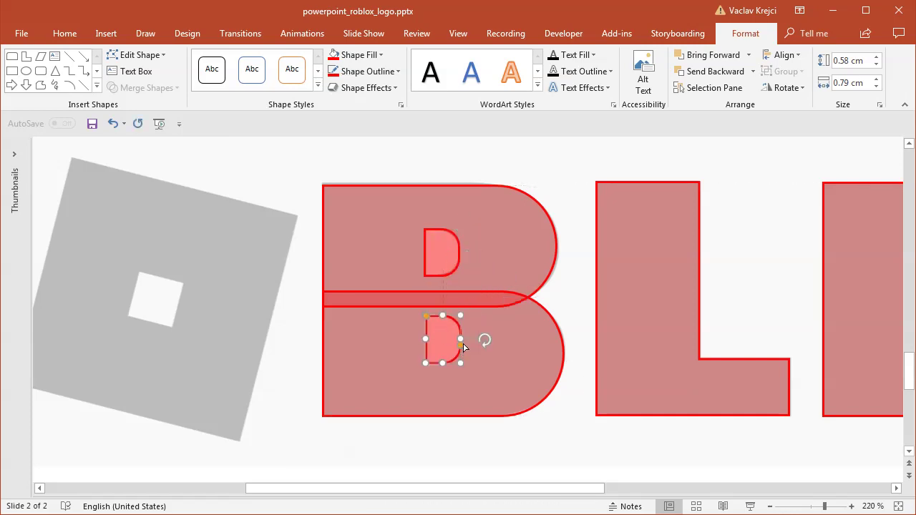
Copy the red O square and its inner square onto the tilted gray square.
click(770, 506)
click(770, 506)
click(769, 505)
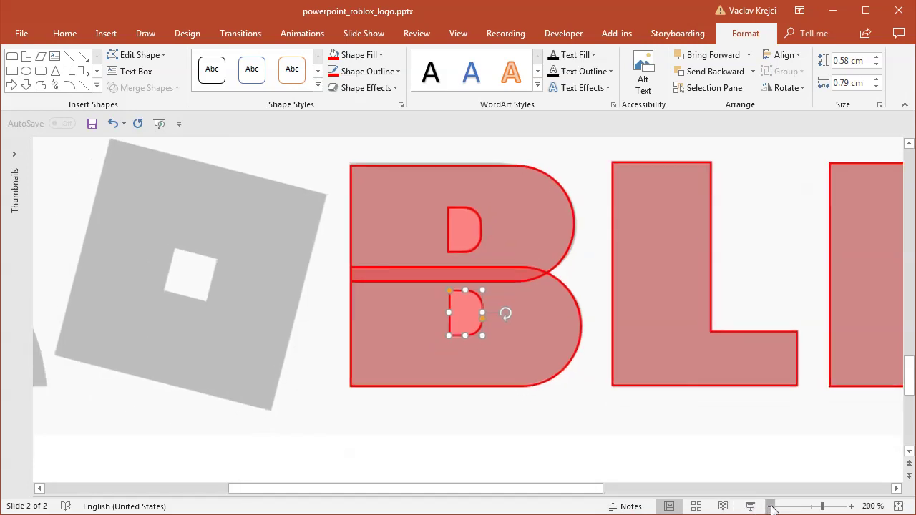
click(818, 282)
shift+click(891, 281)
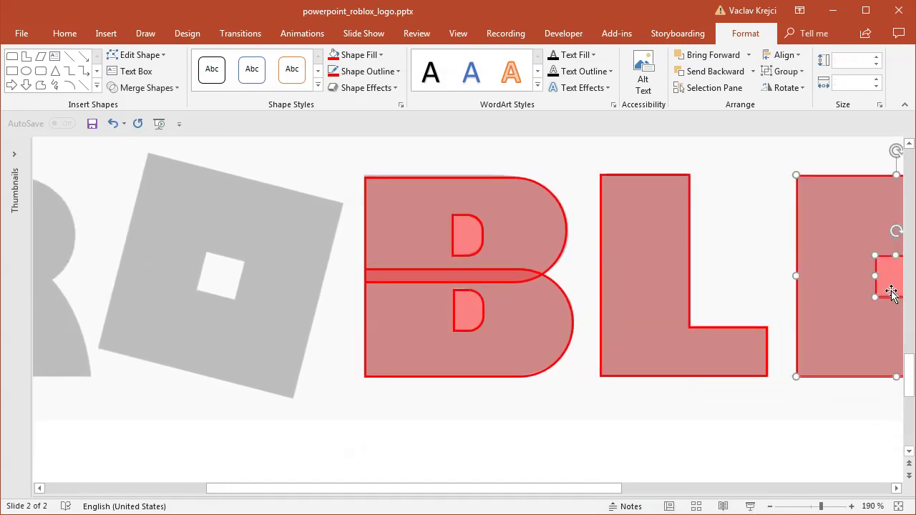
key(ctrl+c)
key(ctrl+v)
drag(582, 489, 261, 488)
click(790, 506)
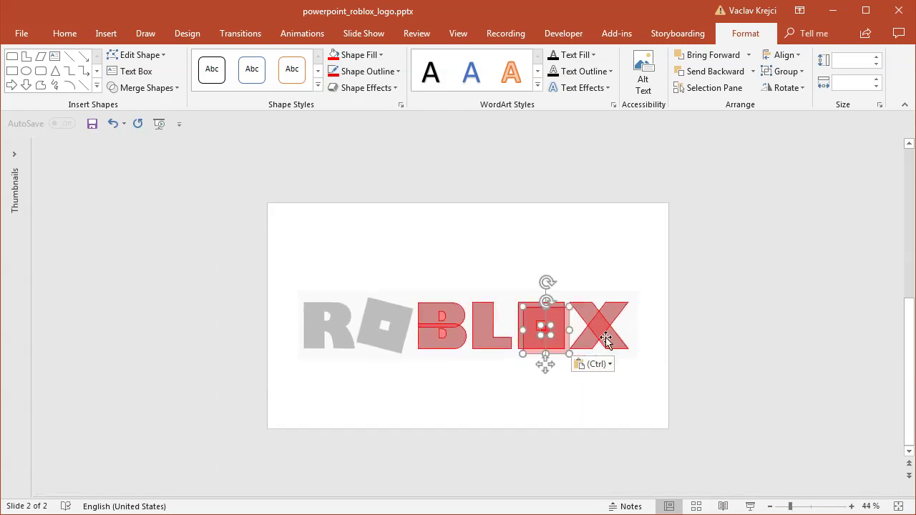
drag(562, 323, 400, 320)
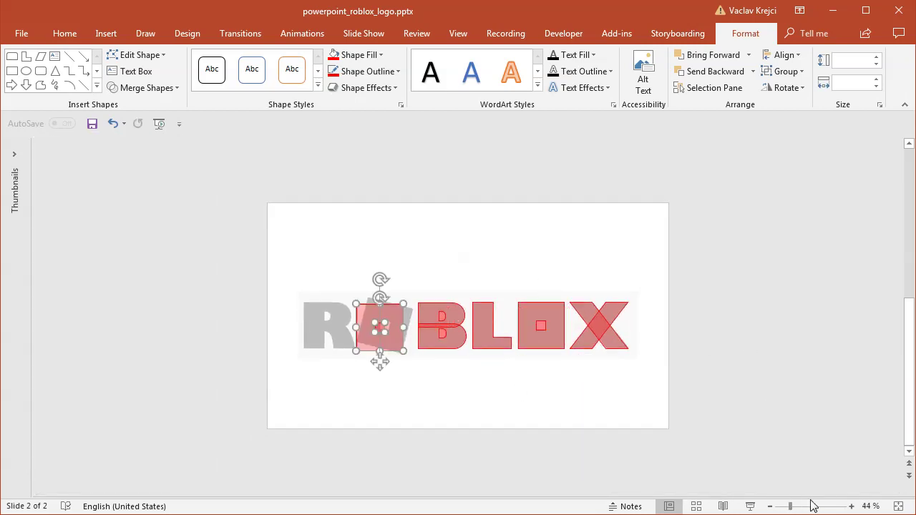
Rotate the copied squares to match the tilt of the gray square.
drag(813, 505, 819, 506)
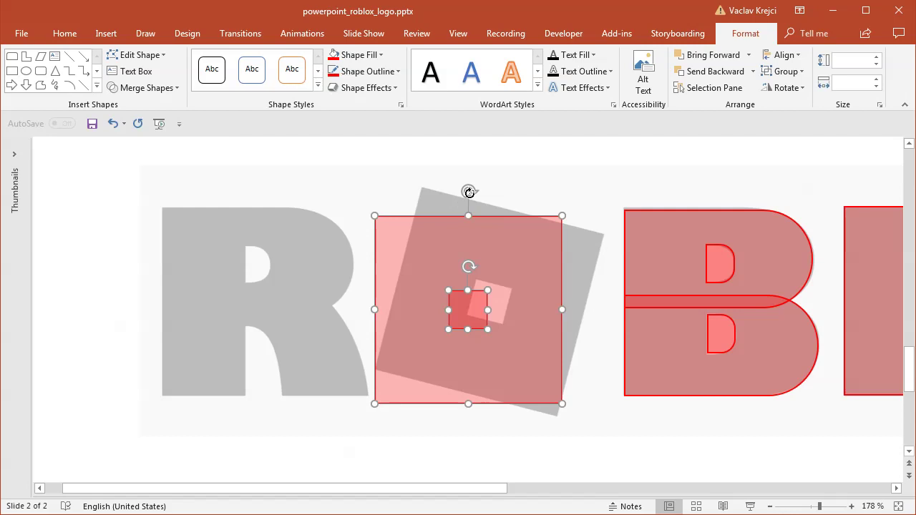
drag(470, 192, 512, 211)
drag(532, 286, 556, 274)
key(ctrl+z)
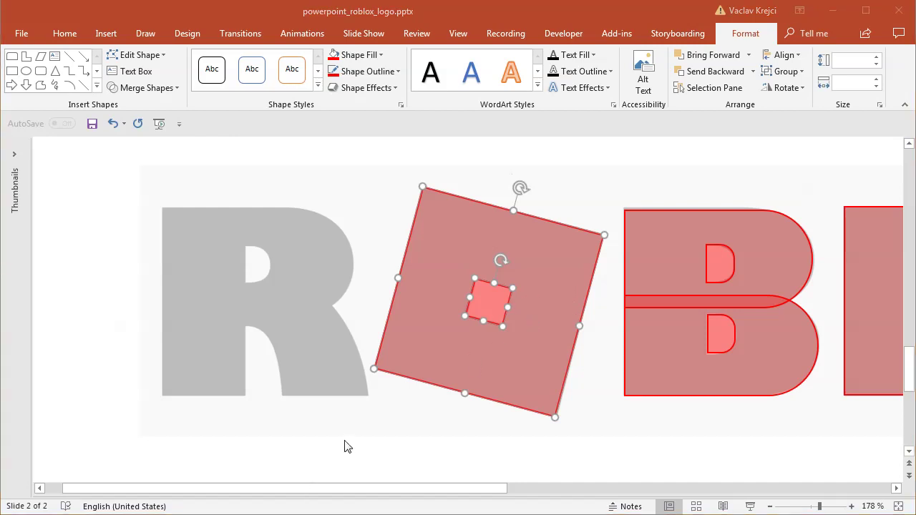
click(355, 490)
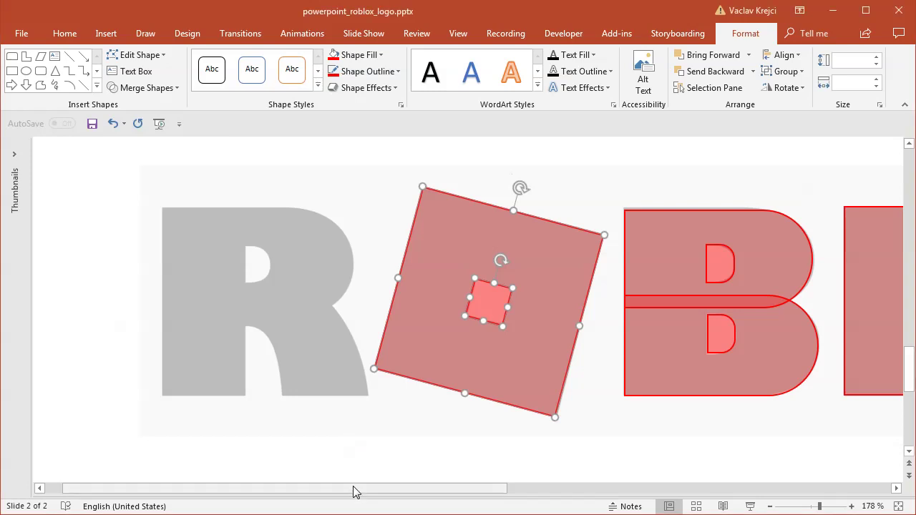
Copy the B's upper lobe and its hole piece over the R and enlarge the lobe slightly.
click(719, 218)
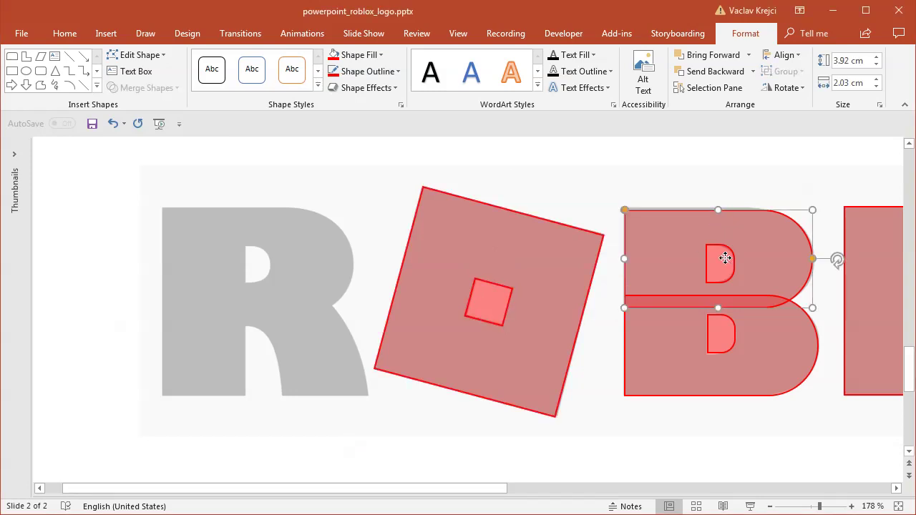
shift+click(724, 258)
key(ctrl+c)
key(ctrl+v)
drag(777, 276, 303, 250)
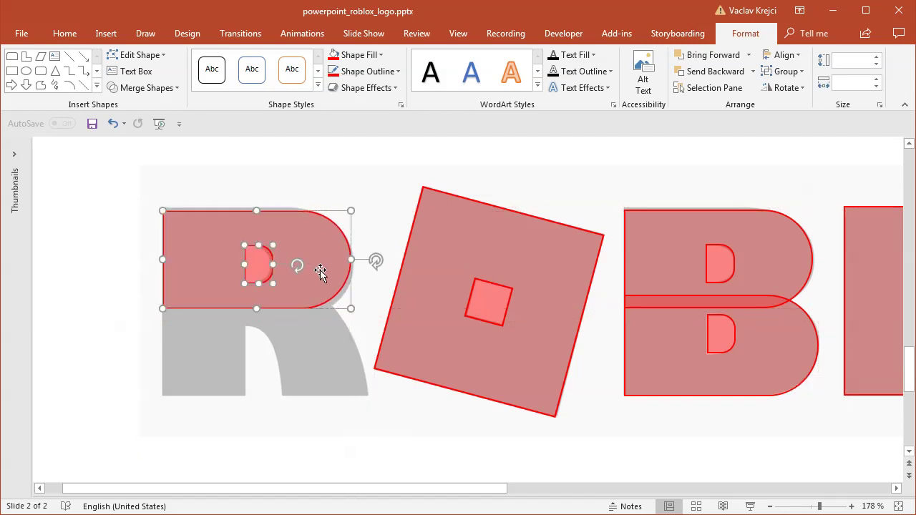
key(ctrl+z)
click(320, 188)
click(329, 259)
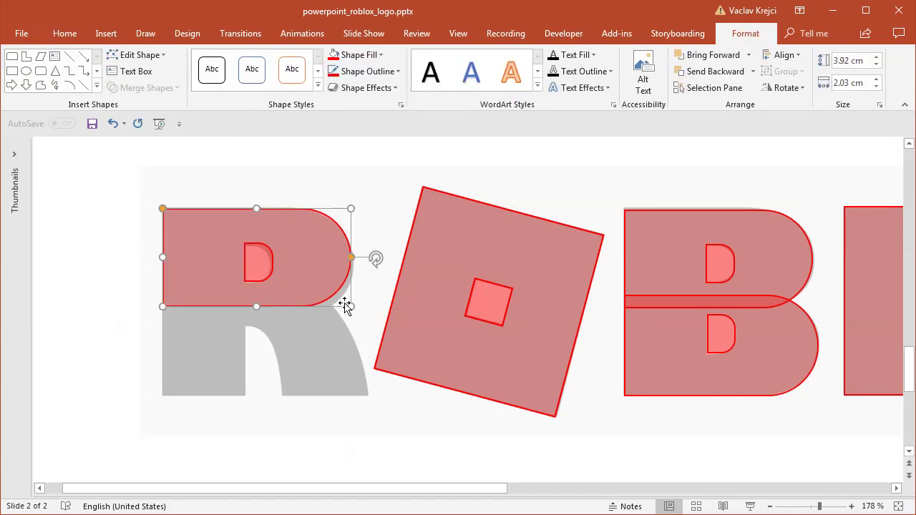
drag(348, 306, 353, 315)
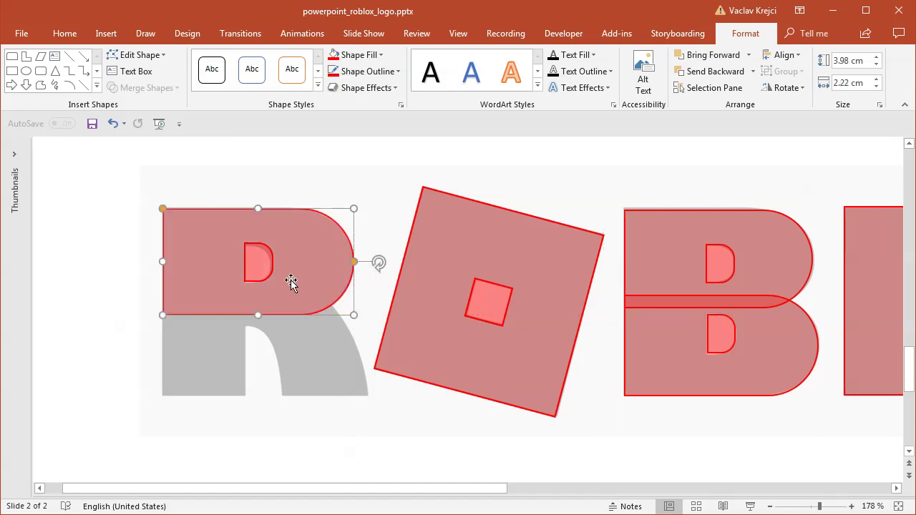
click(269, 281)
key(ctrl+z)
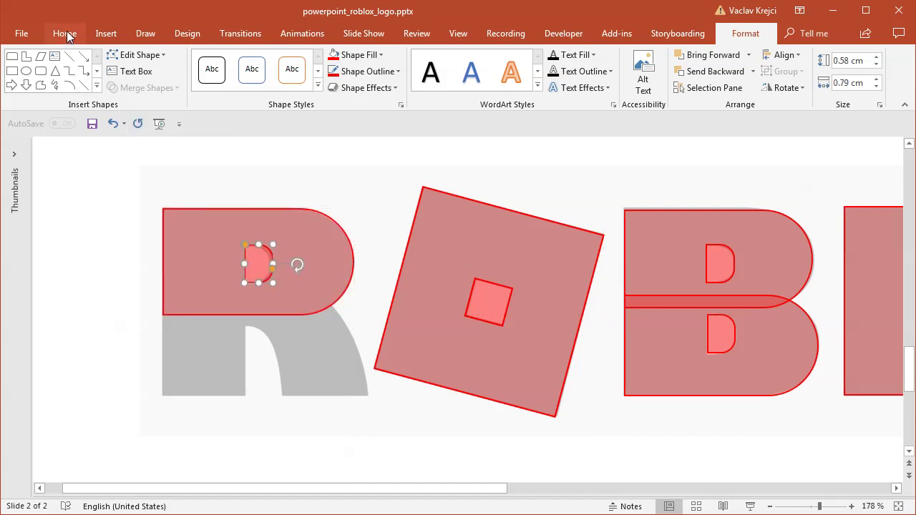
Draw a red rectangle for the R's left stem.
click(12, 70)
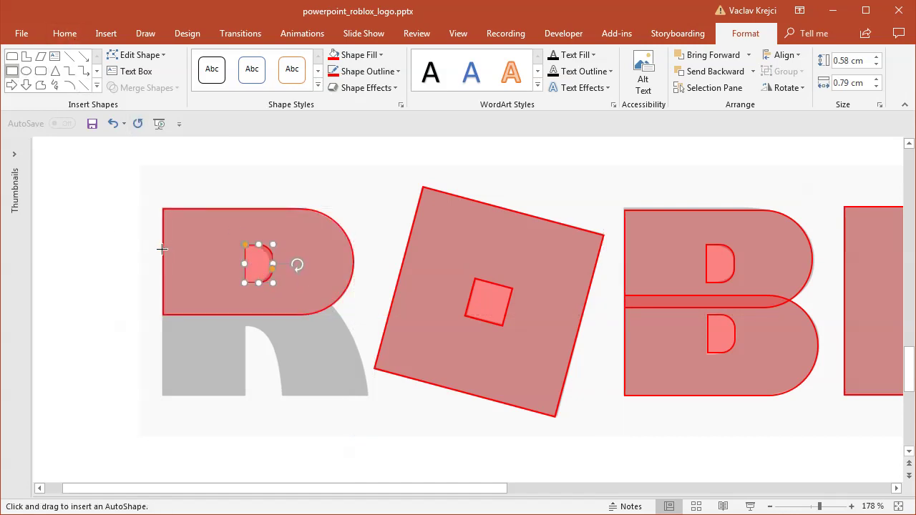
drag(162, 248, 245, 395)
click(330, 362)
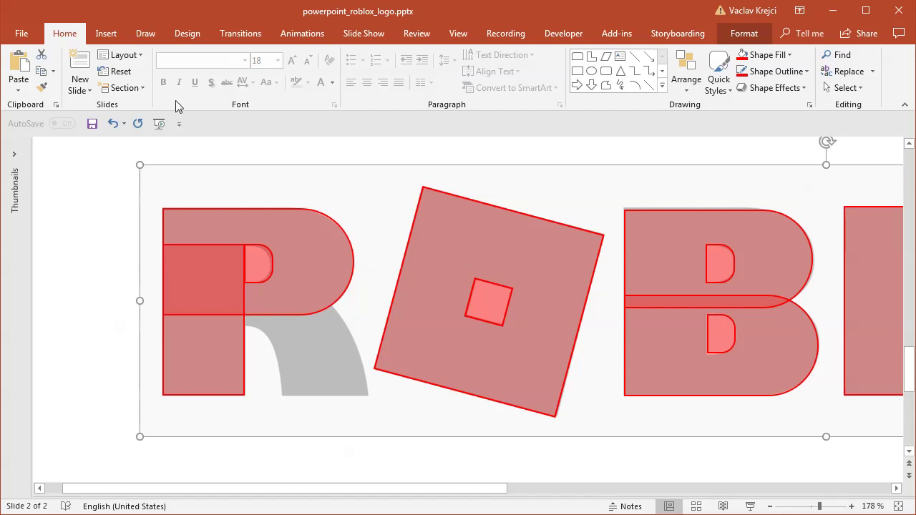
Draw a large 8.14 cm red oval over the R's lower half.
click(106, 33)
click(211, 69)
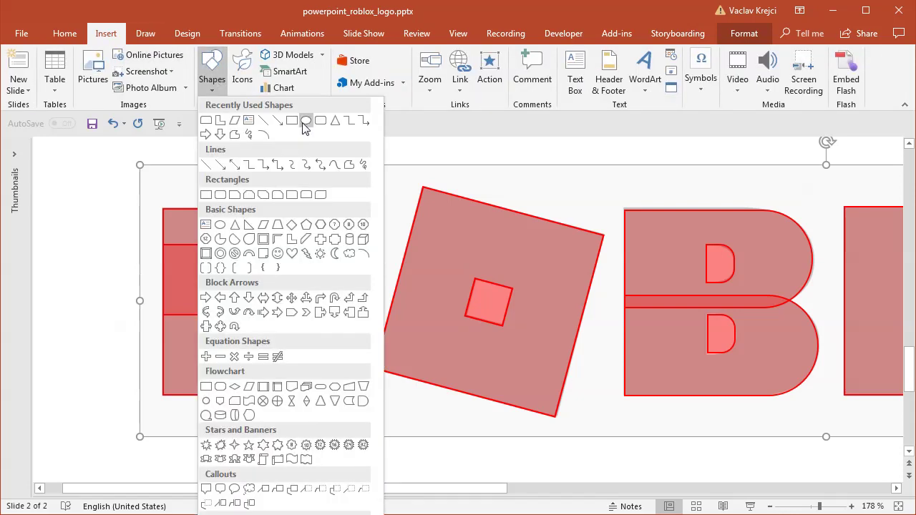
click(306, 120)
drag(108, 207, 458, 494)
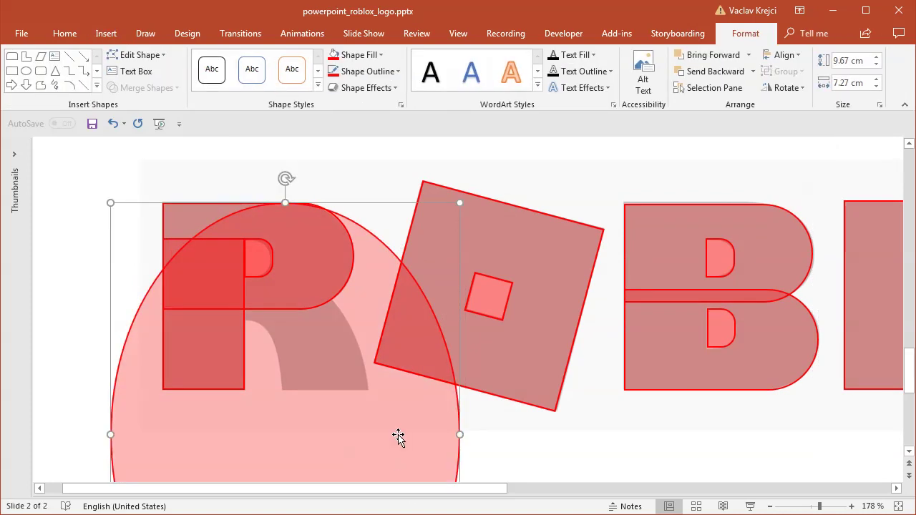
drag(399, 438, 306, 432)
drag(203, 203, 198, 266)
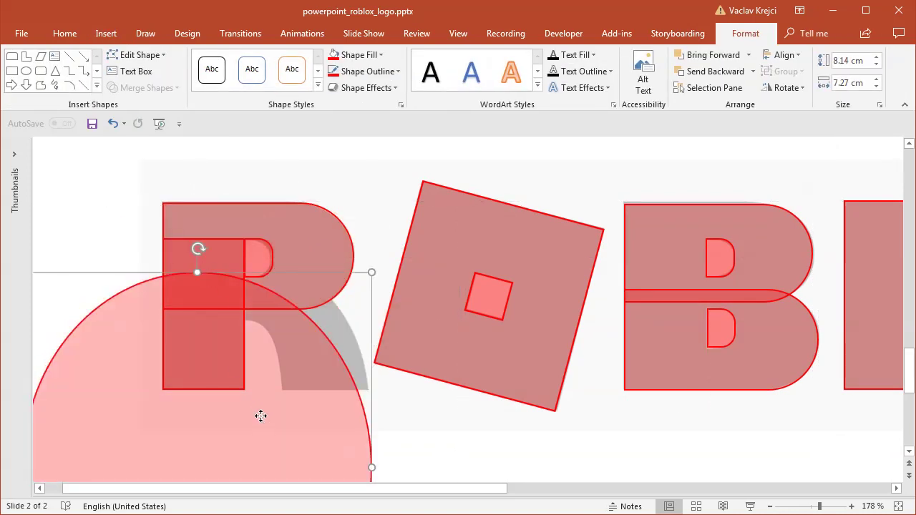
drag(260, 415, 259, 365)
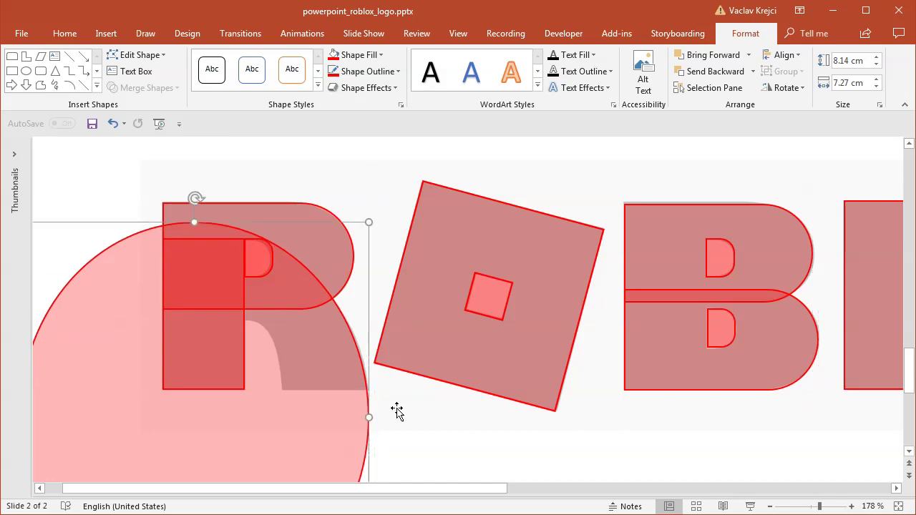
key(ctrl+Down)
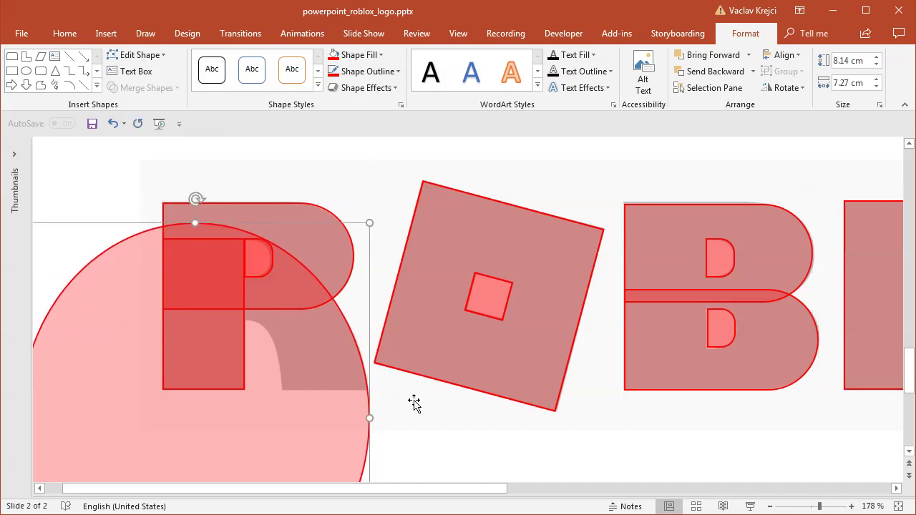
Paste a copy of the oval and shrink it to a slim 2.97 × 1.46 cm ellipse.
key(ctrl+v)
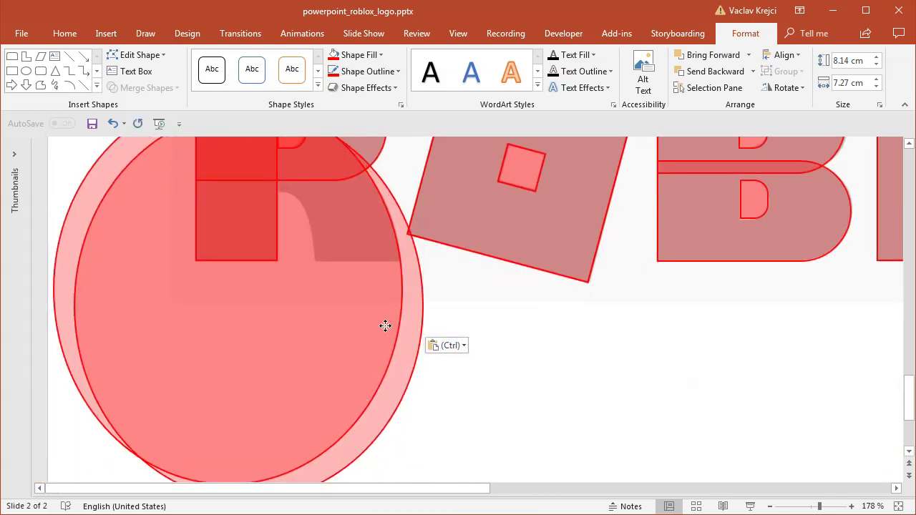
drag(384, 325, 255, 225)
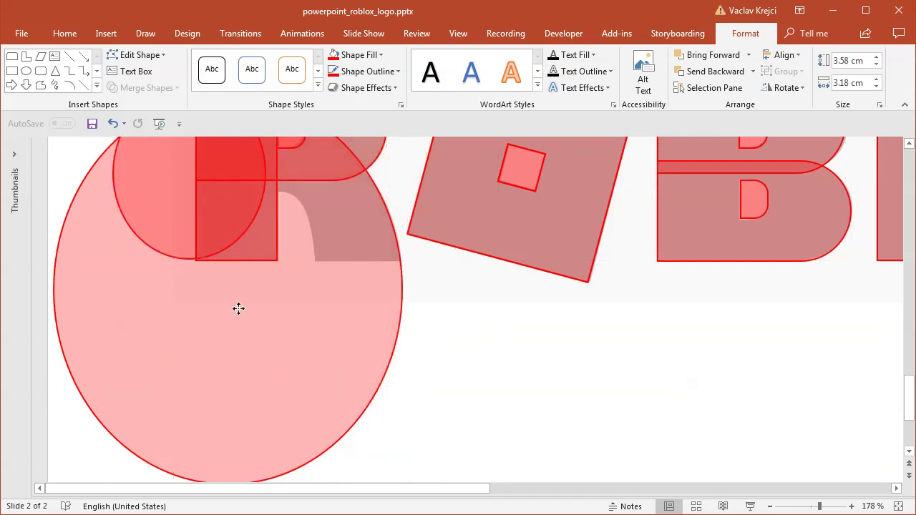
drag(237, 308, 272, 298)
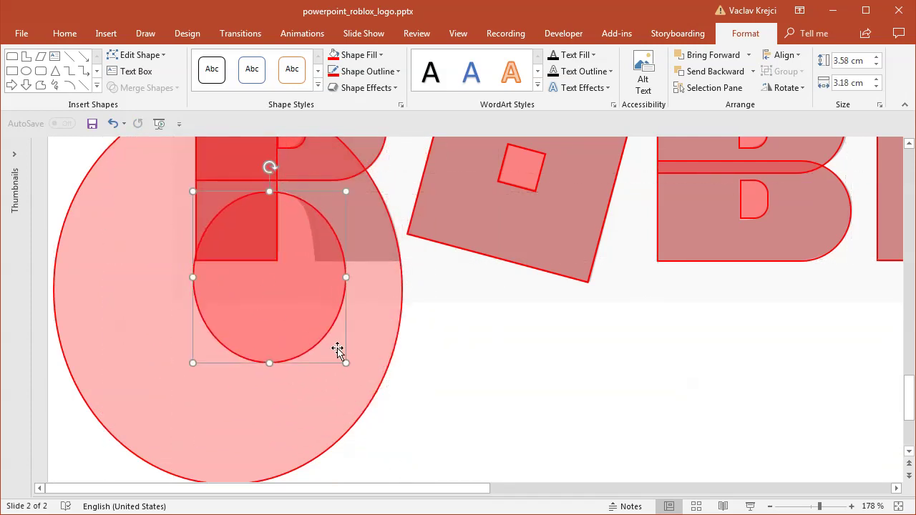
drag(339, 351, 316, 333)
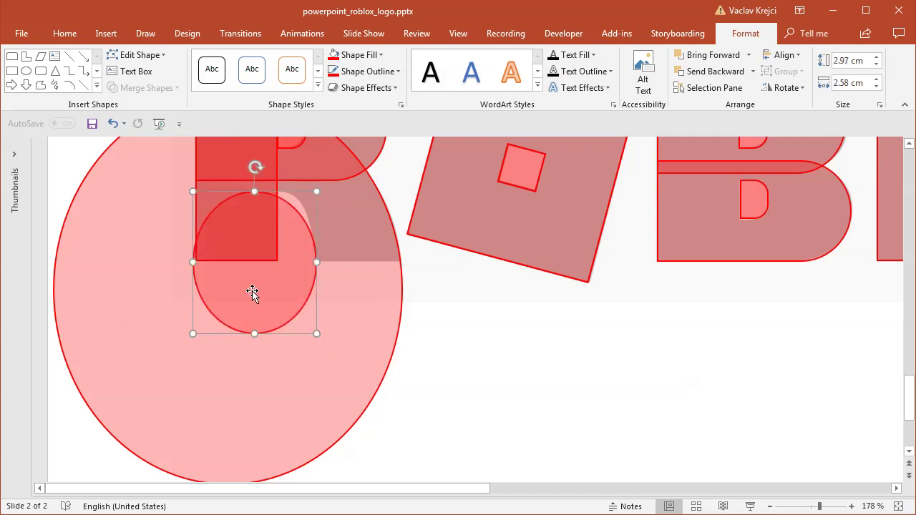
drag(191, 262, 246, 263)
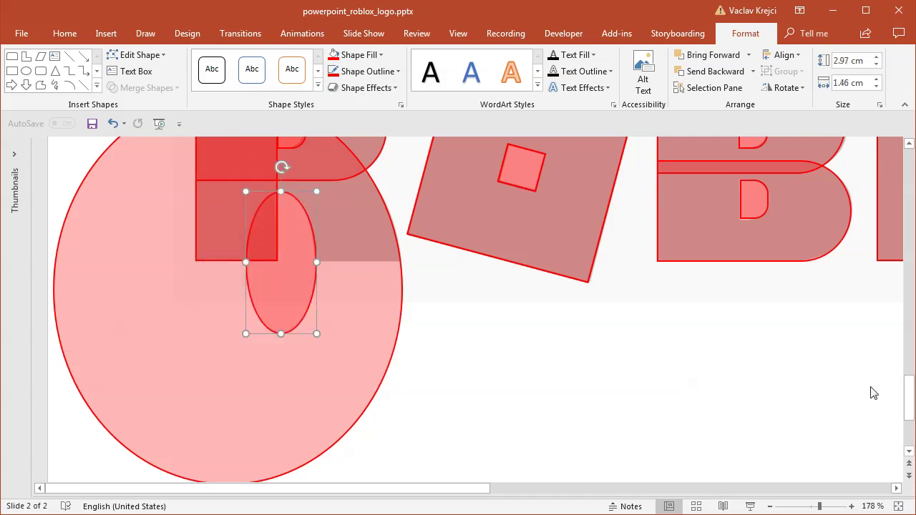
drag(909, 399, 906, 378)
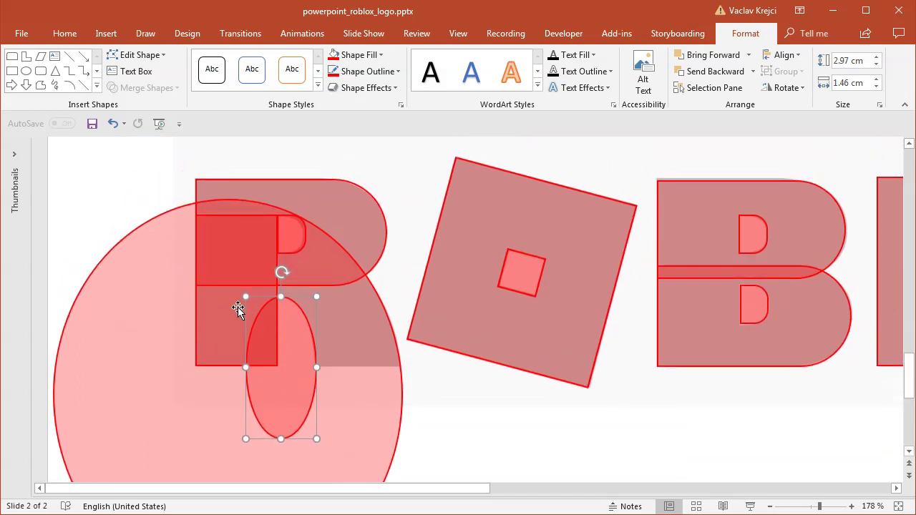
click(239, 307)
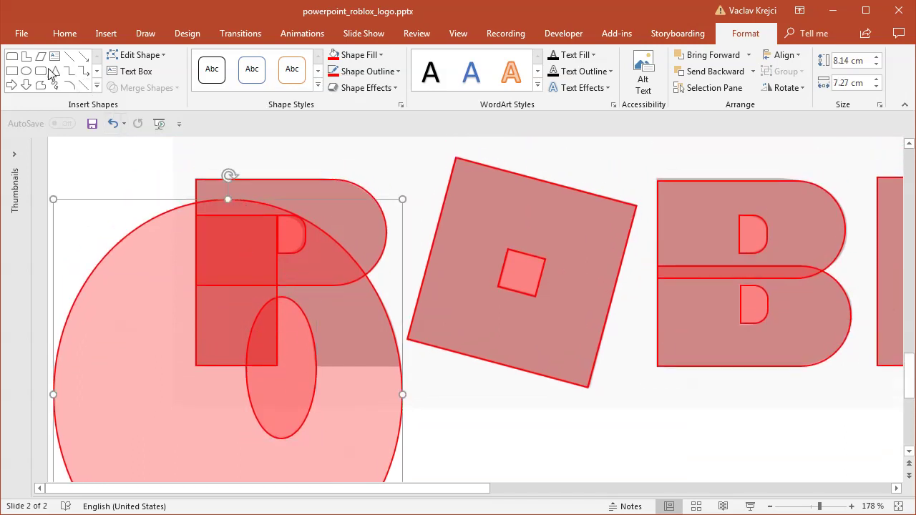
Draw a wide red rectangle over the bottom of the large oval beneath the R.
click(12, 71)
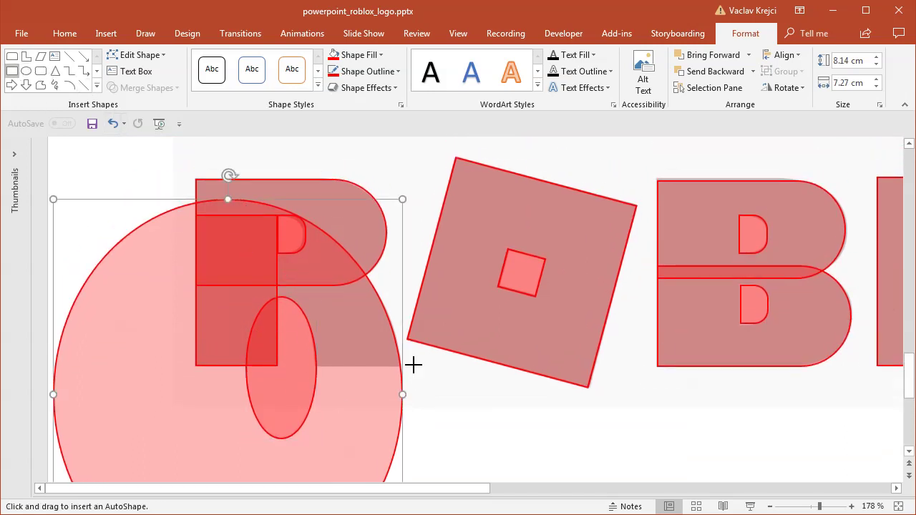
drag(413, 365, 33, 495)
click(497, 436)
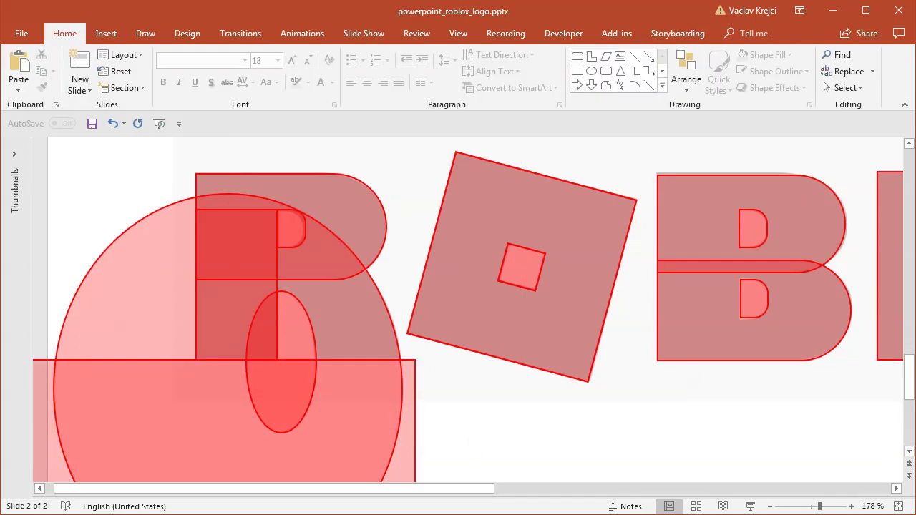
click(811, 507)
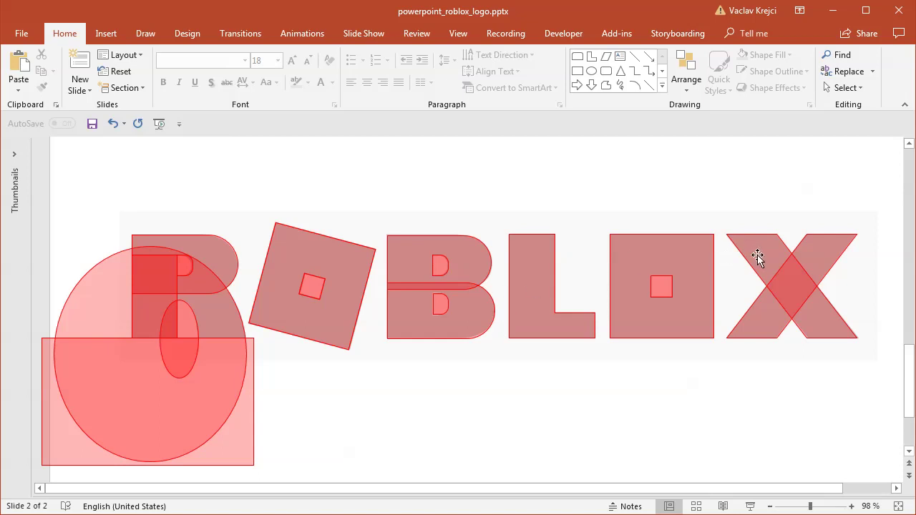
Union the X's pieces into a single shape.
click(825, 252)
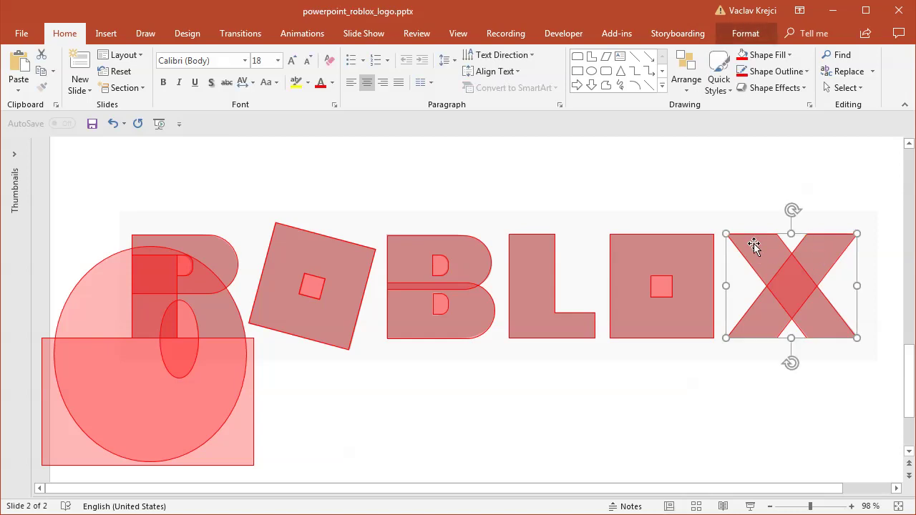
click(758, 34)
click(147, 88)
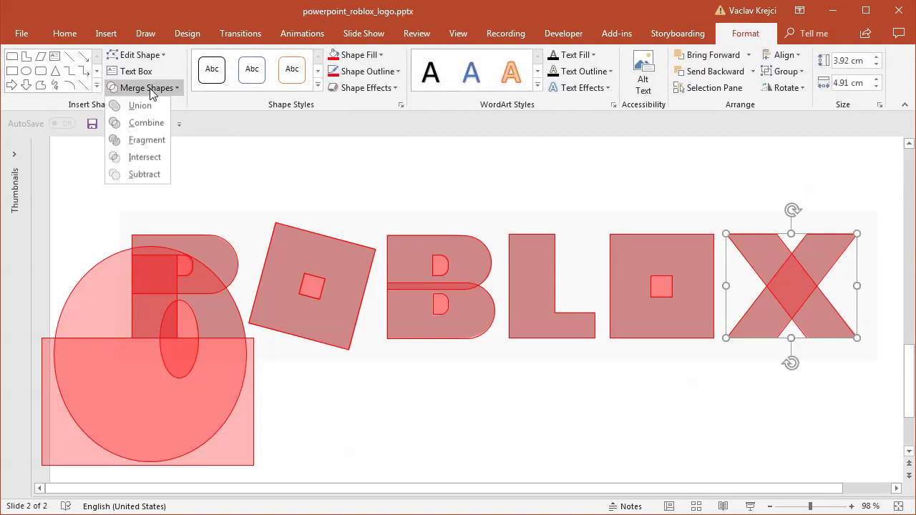
click(144, 109)
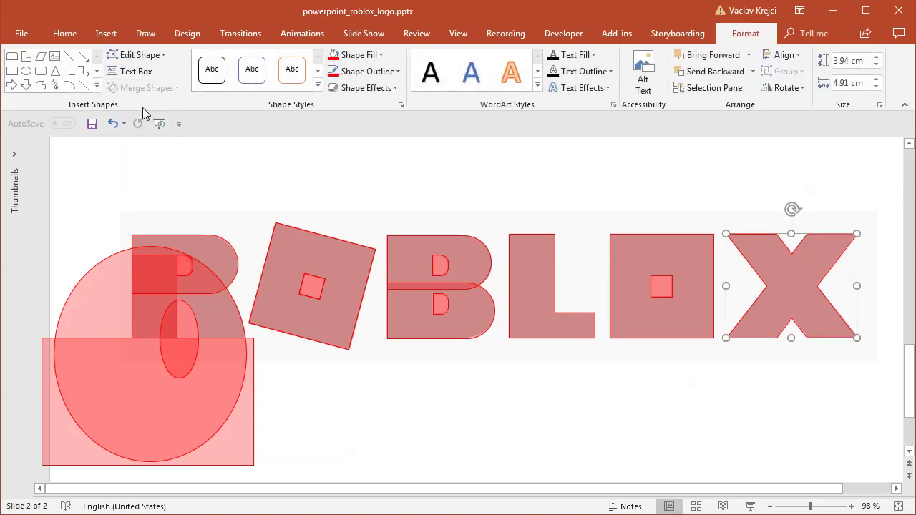
Subtract the small inner square from the first O square to cut its hole.
click(675, 259)
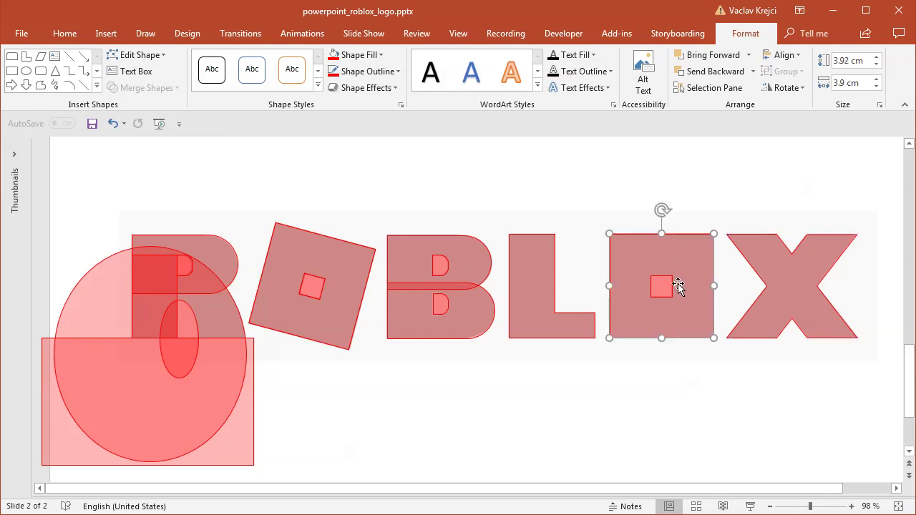
shift+click(664, 287)
click(143, 87)
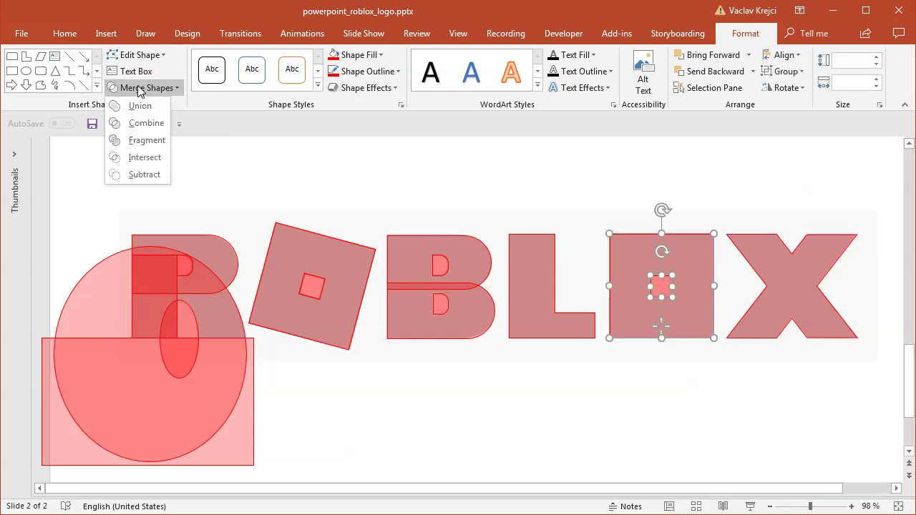
click(145, 174)
Cut the D holes out of both B halves, then union the halves into one B.
click(474, 276)
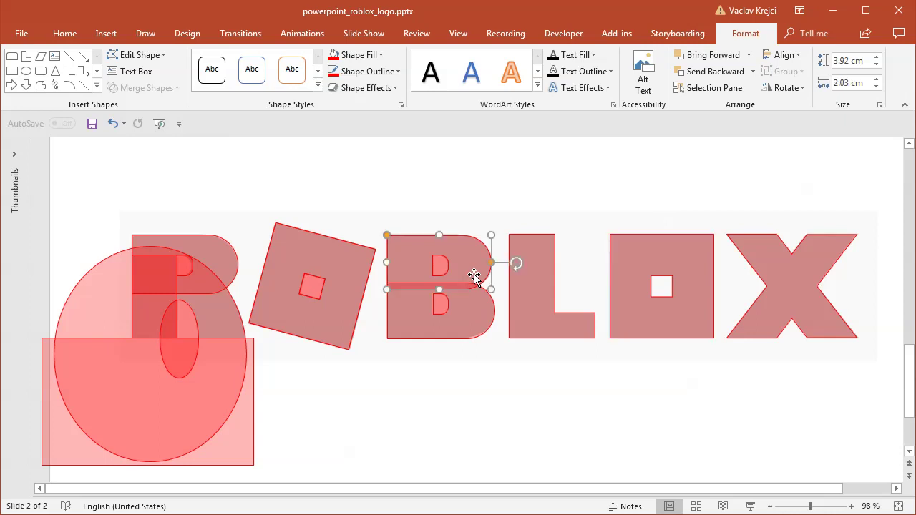
shift+click(437, 267)
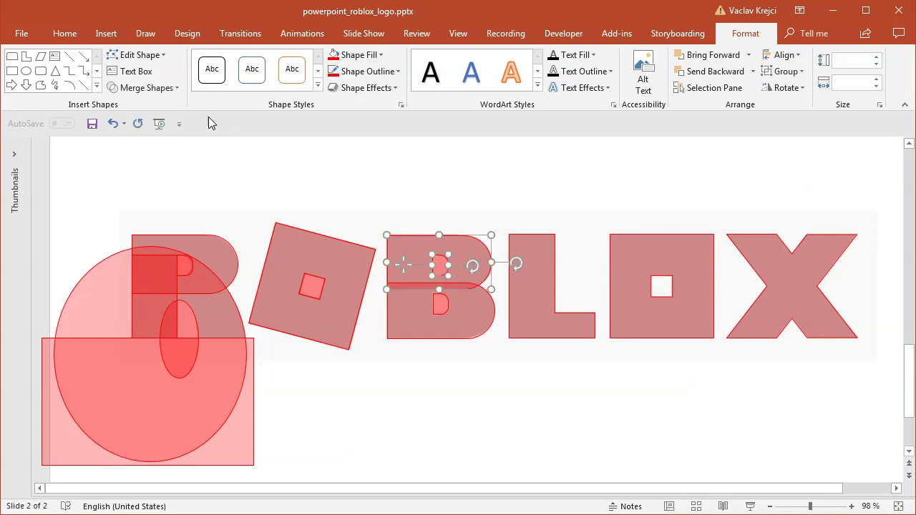
click(143, 87)
click(145, 174)
click(439, 308)
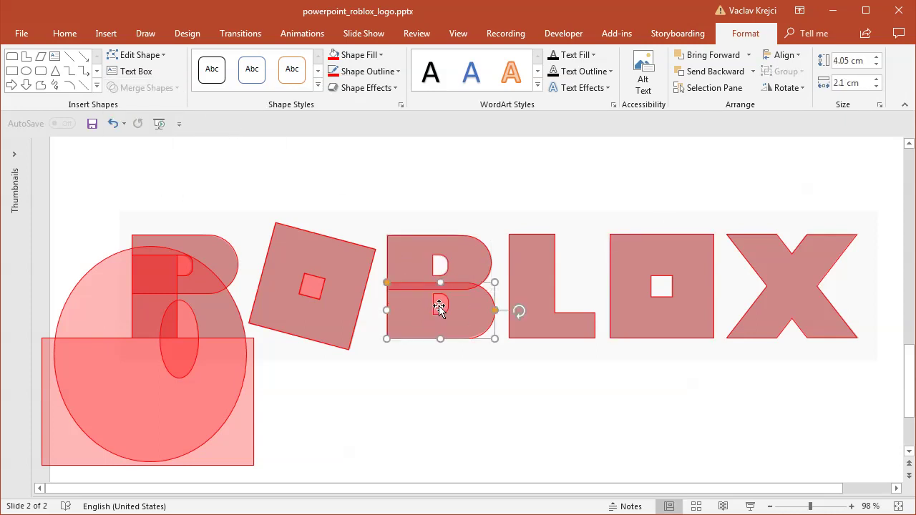
shift+click(439, 307)
click(143, 87)
click(145, 174)
shift+click(410, 260)
click(143, 87)
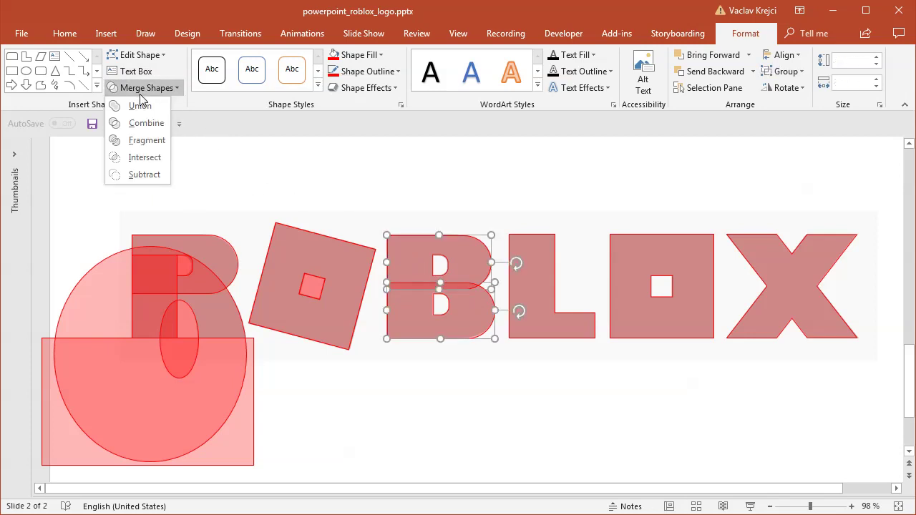
click(139, 105)
Subtract the small square from the tilted O square to punch its hole.
click(347, 277)
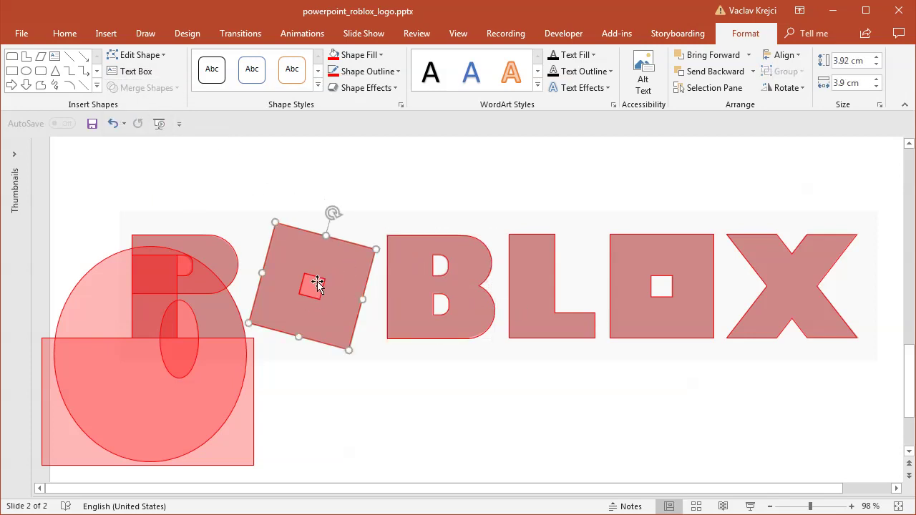
shift+click(316, 284)
click(143, 87)
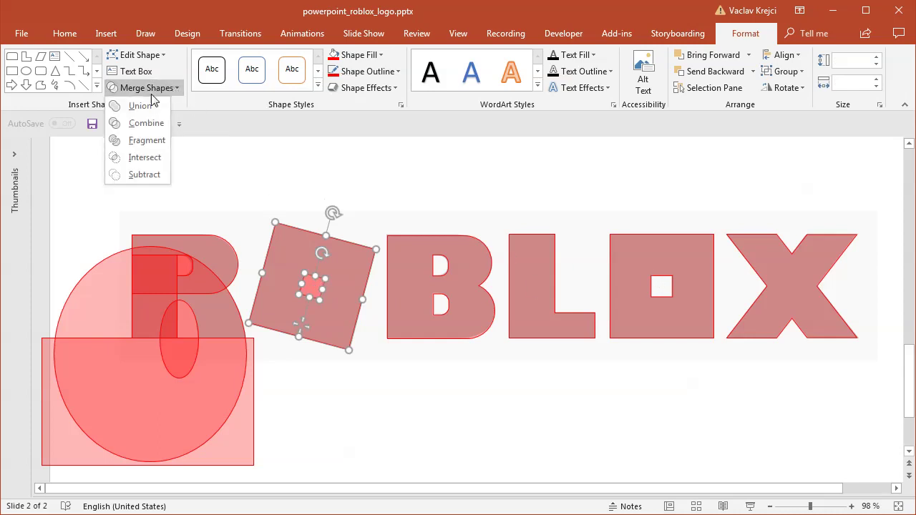
click(147, 175)
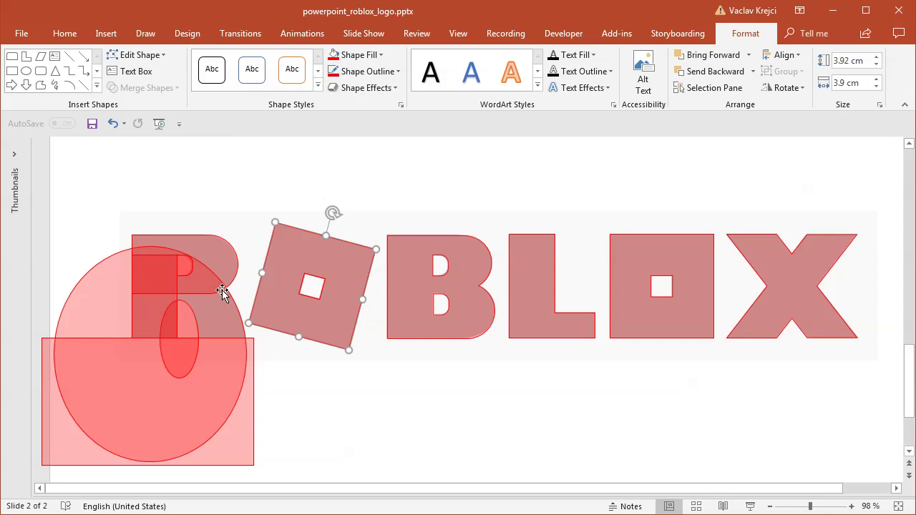
Subtract the narrow ellipse from the large circle to hollow it.
click(224, 316)
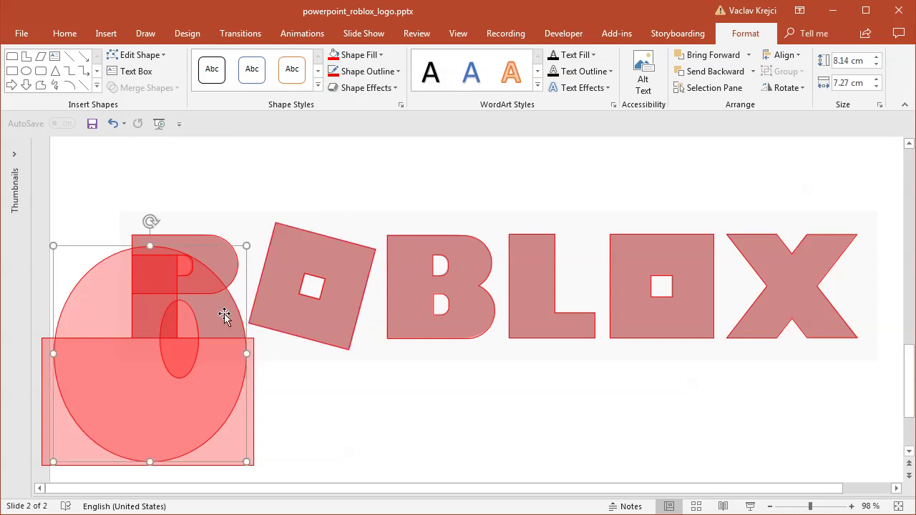
shift+click(185, 318)
click(132, 89)
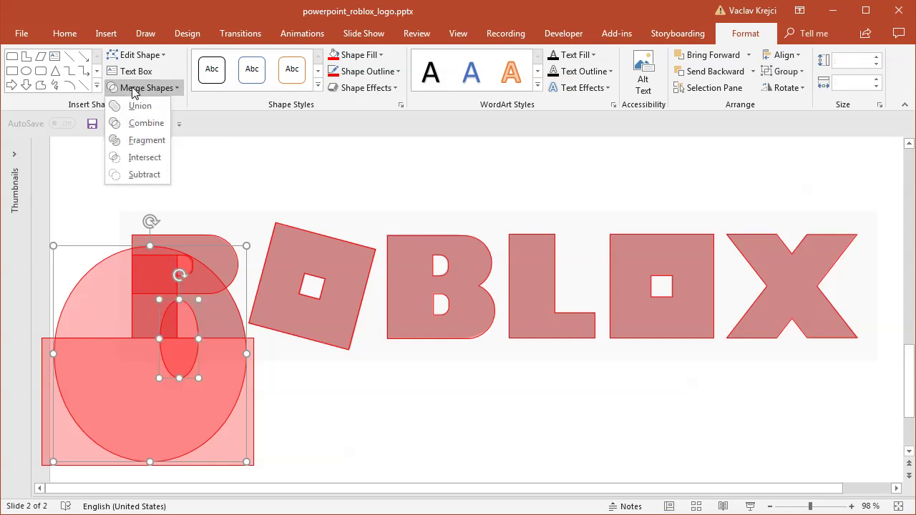
click(143, 176)
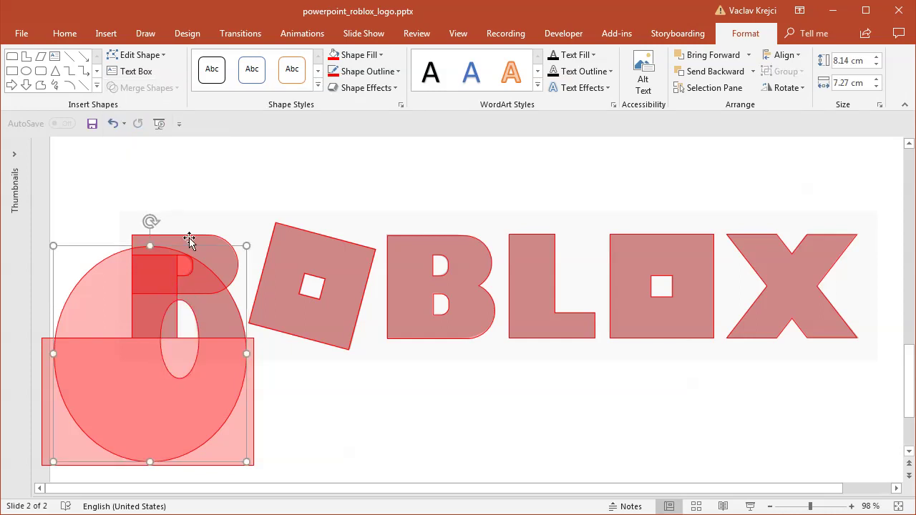
Subtract the rectangle from the holed circle to trim off its lower half.
click(250, 432)
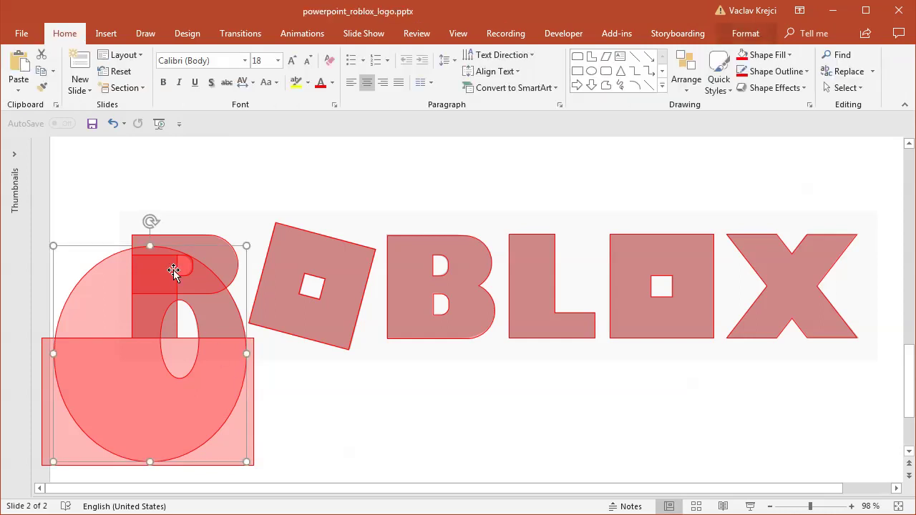
shift+click(254, 423)
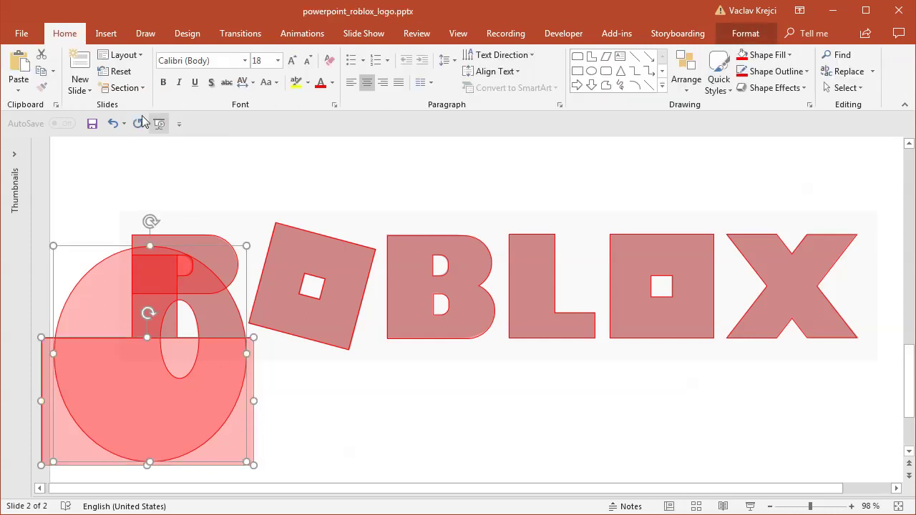
click(740, 36)
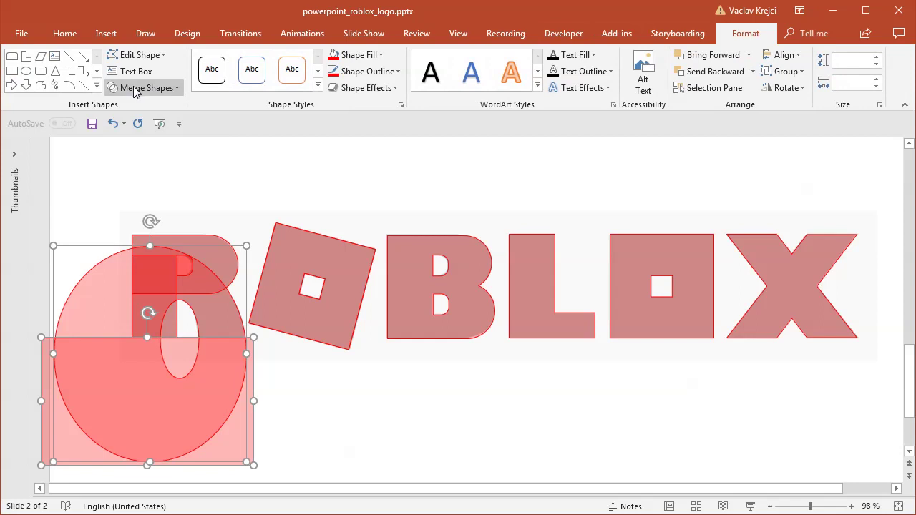
click(123, 87)
click(147, 174)
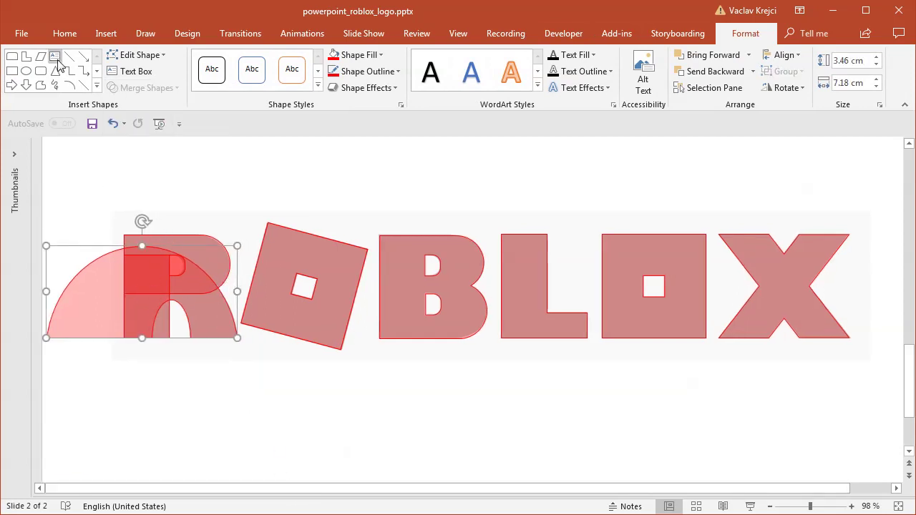
Draw a rectangle over the arch and intersect them to keep the R's curved part.
click(12, 71)
drag(153, 213, 25, 370)
click(201, 335)
shift+click(105, 227)
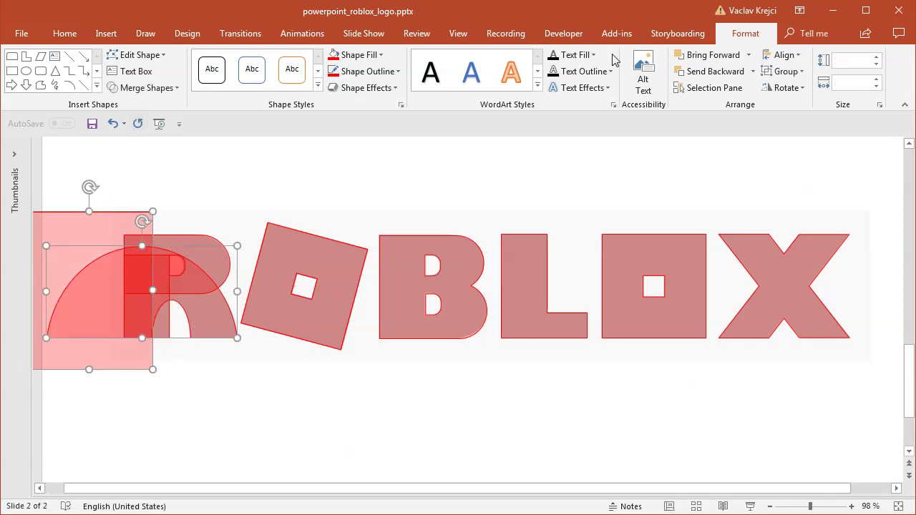
click(142, 87)
click(146, 155)
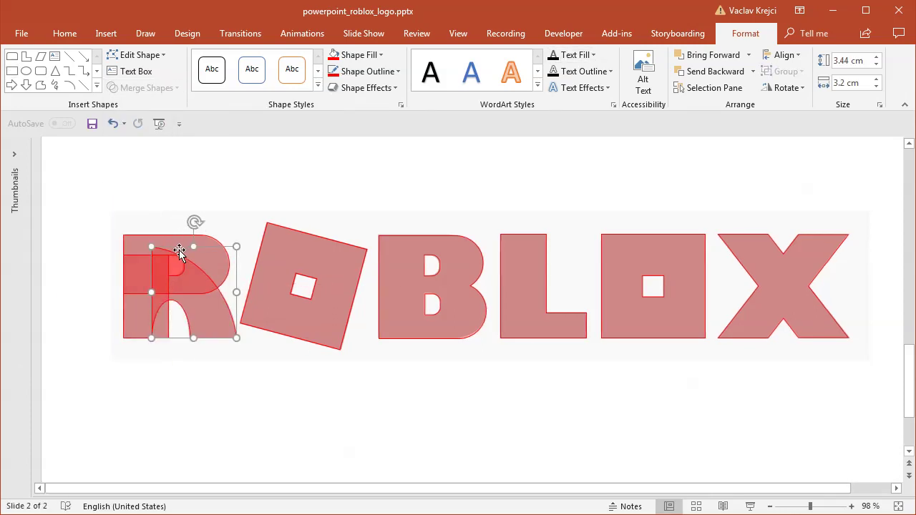
Union the curved part with the R's top bar and left stem into one shape.
shift+click(134, 248)
shift+click(130, 319)
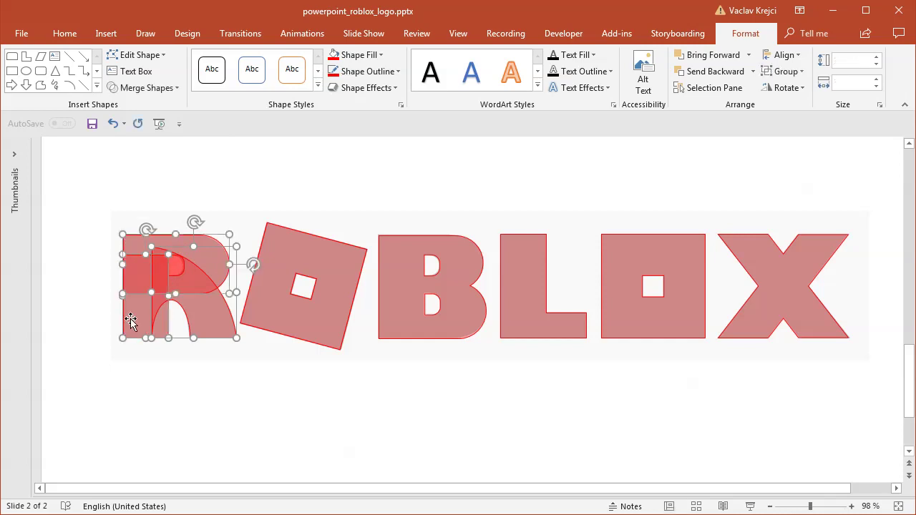
click(141, 87)
click(143, 107)
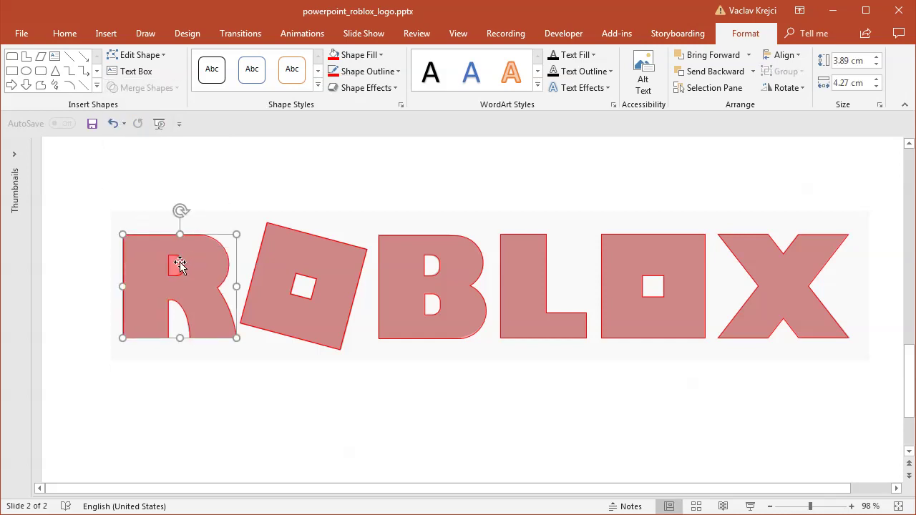
Bring the D shape in front of the R and subtract it to cut the hole.
drag(803, 508, 833, 506)
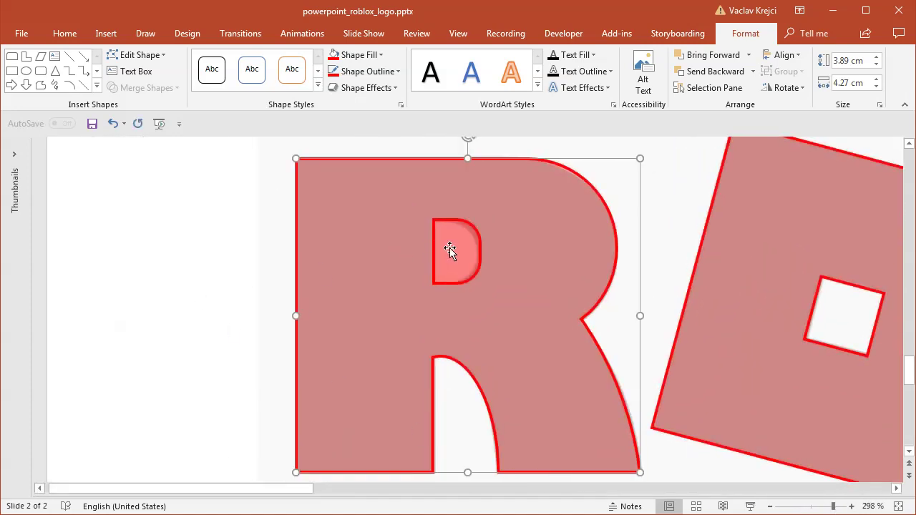
drag(172, 176, 507, 329)
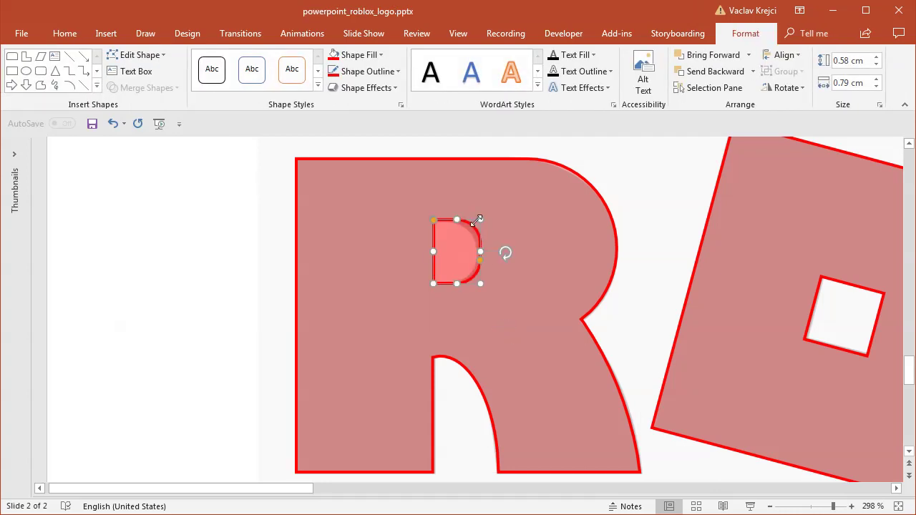
right_click(476, 220)
click(517, 358)
click(361, 300)
shift+click(448, 255)
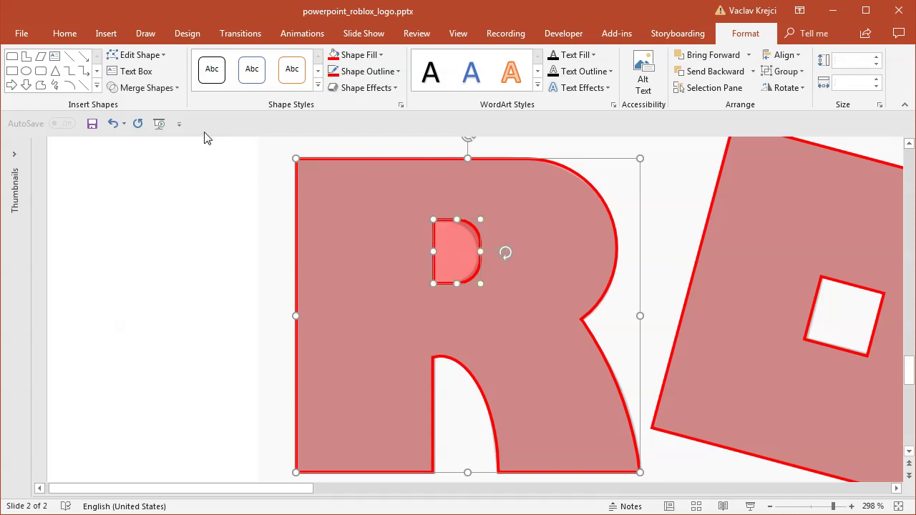
click(151, 87)
click(151, 174)
Group the six letter shapes R, O, B, L, O, X into one object.
click(813, 506)
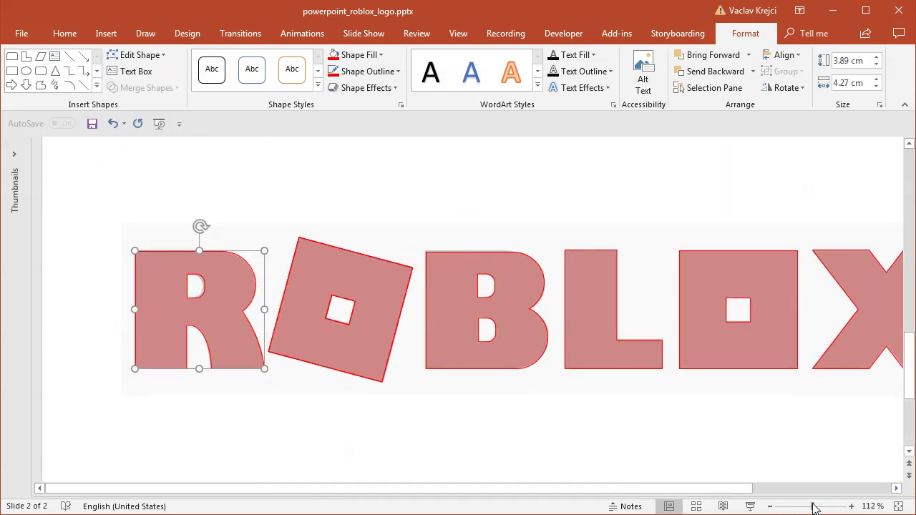
drag(812, 506, 806, 505)
click(729, 311)
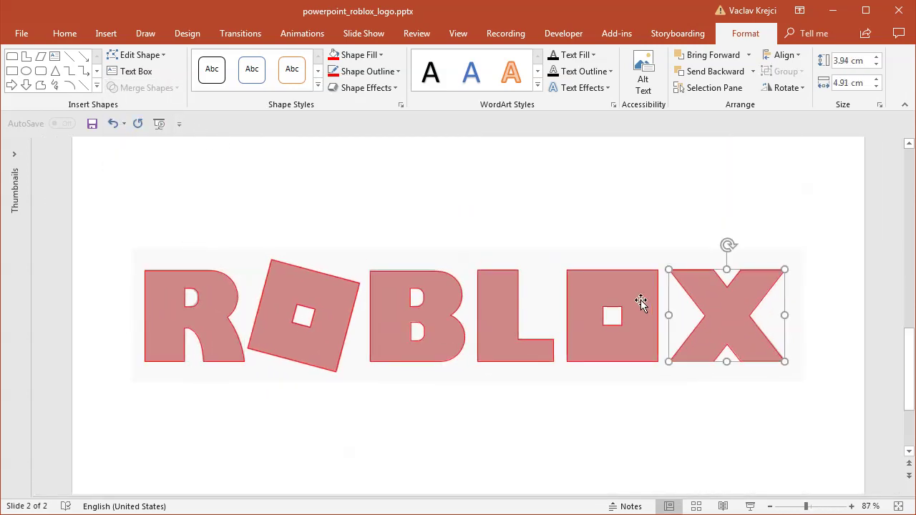
shift+click(639, 302)
shift+click(499, 301)
shift+click(427, 294)
shift+click(352, 290)
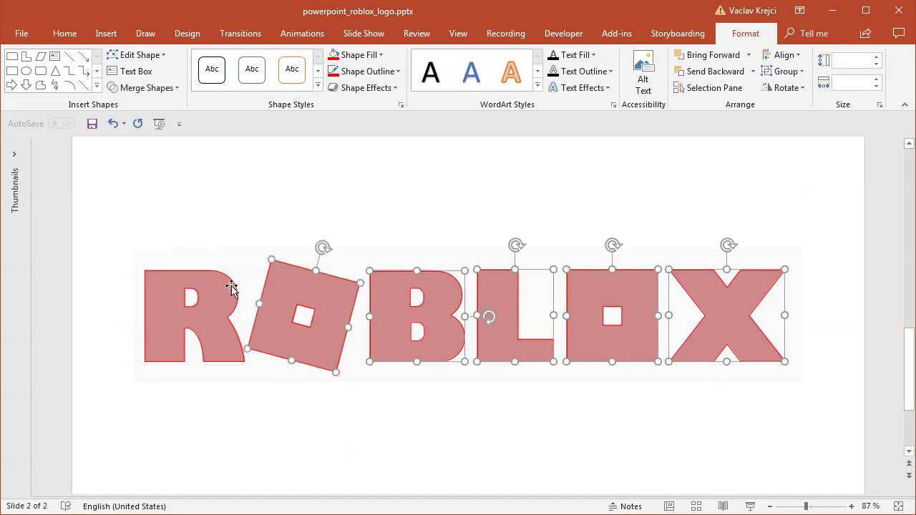
shift+click(216, 288)
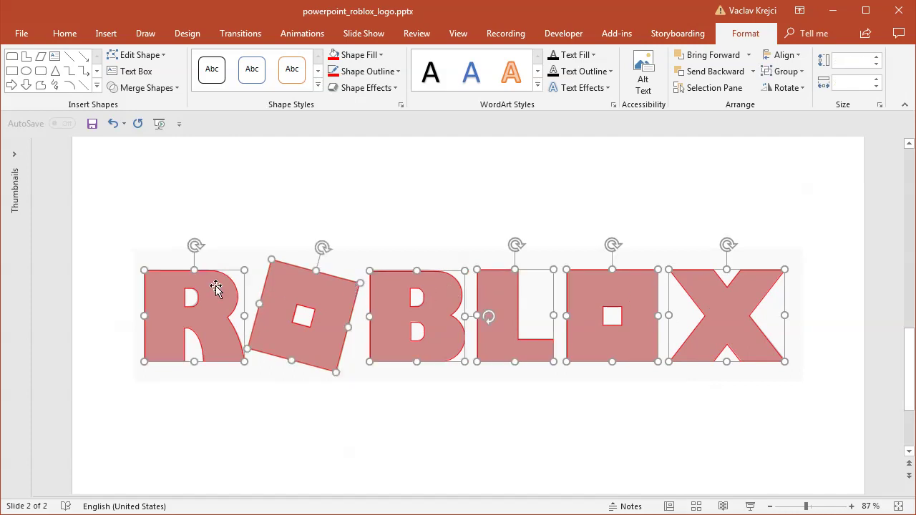
click(787, 71)
click(793, 89)
Place the letter group below the logo image and reset the image to its original red colours.
scroll(807, 322, down, 1)
drag(727, 294, 728, 399)
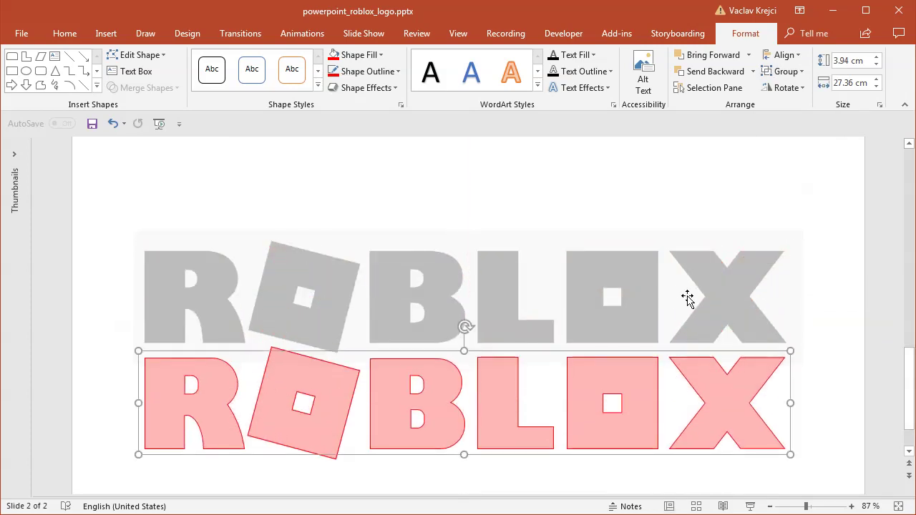
click(687, 299)
drag(687, 299, 688, 252)
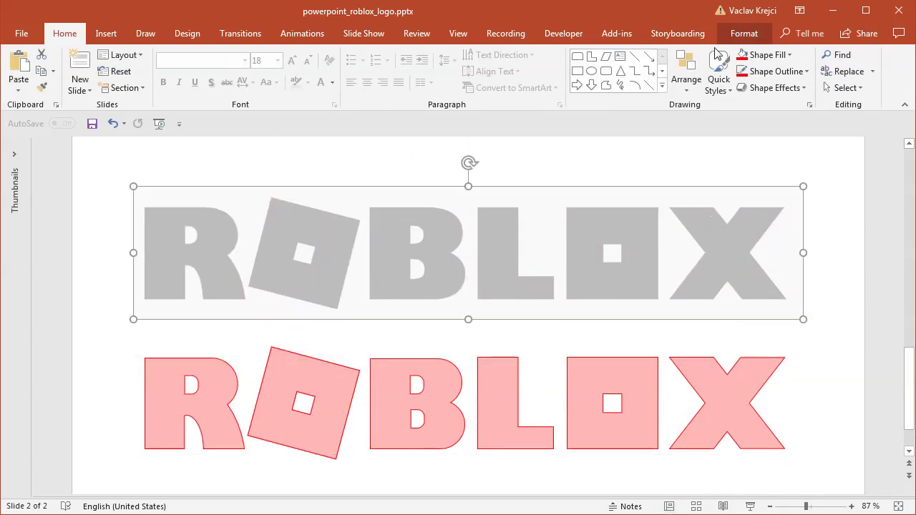
click(737, 33)
click(175, 88)
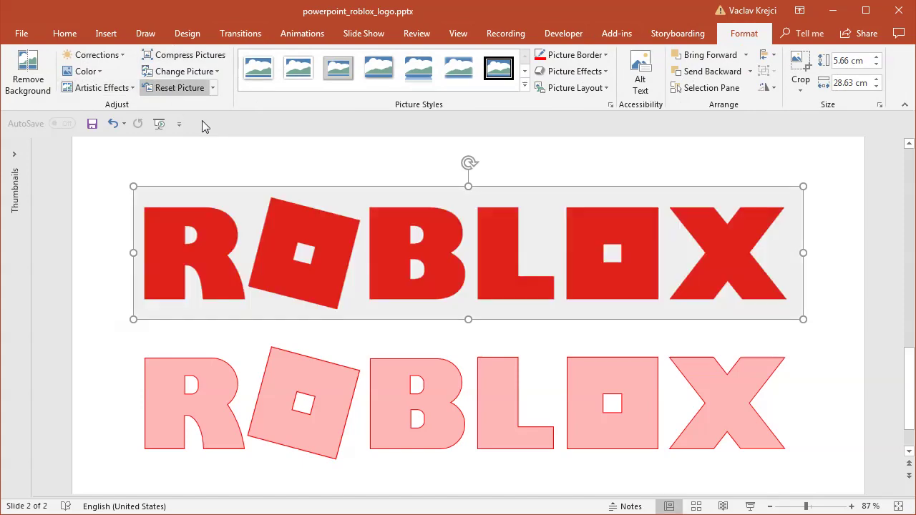
Fill the letters with the logo's red using the eyedropper and remove their outline.
click(327, 423)
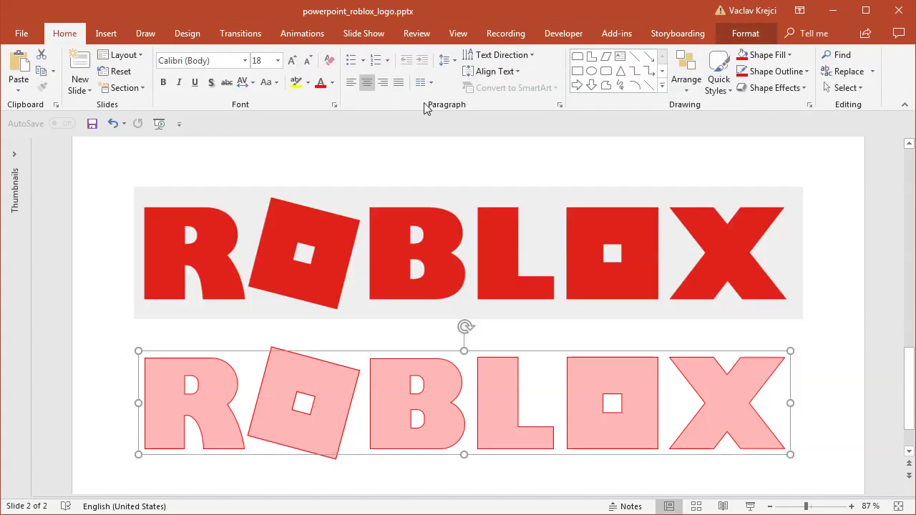
click(746, 33)
click(355, 56)
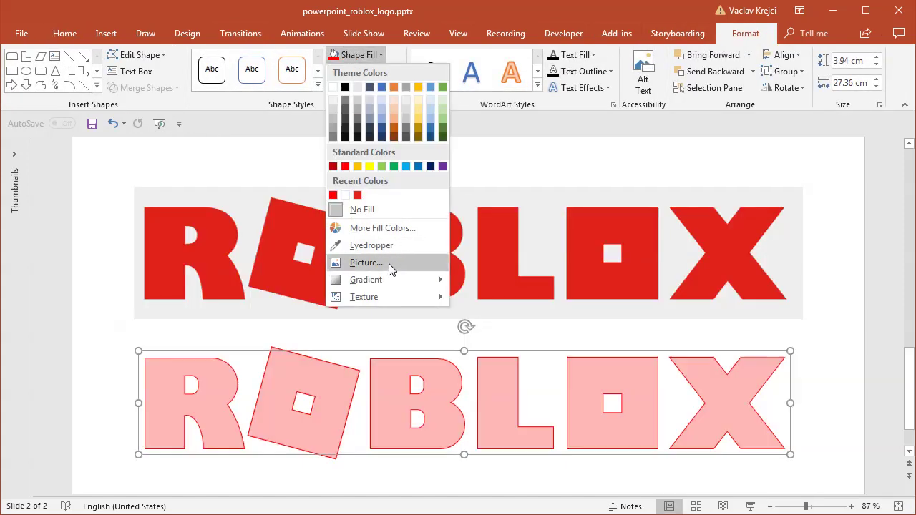
click(371, 245)
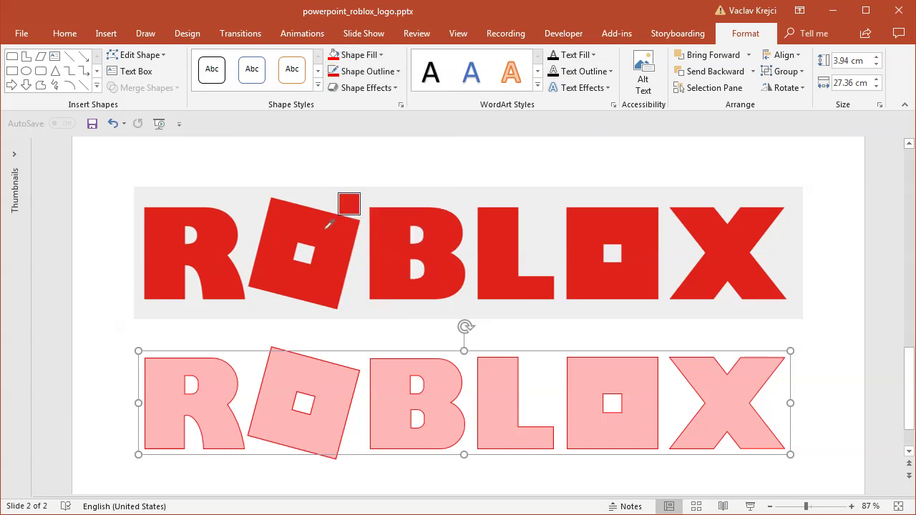
click(336, 219)
click(361, 71)
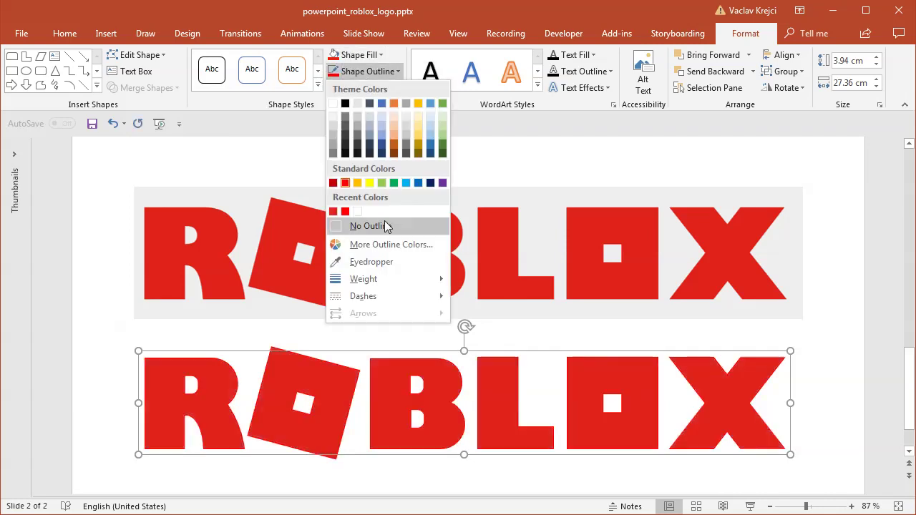
click(372, 225)
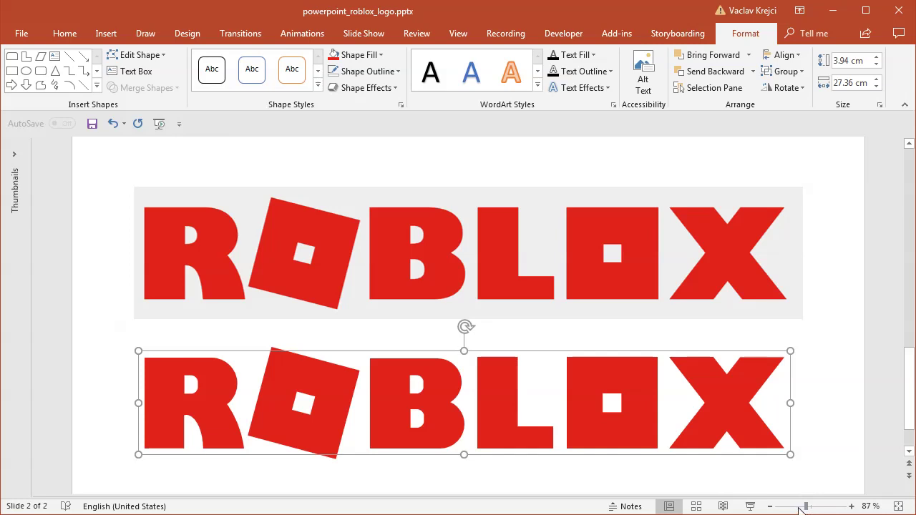
Move the logo image higher and place the red letter logo just beneath it.
click(798, 506)
drag(599, 303, 576, 283)
drag(552, 384, 551, 346)
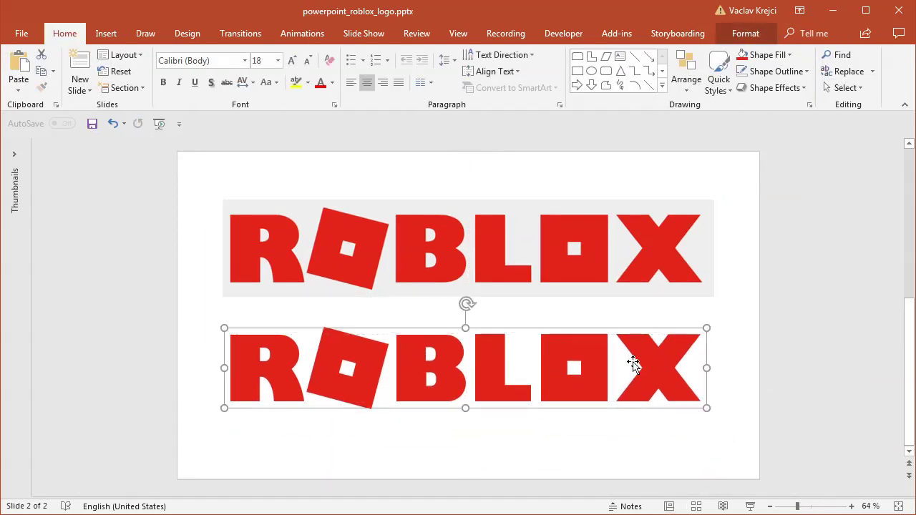
click(723, 379)
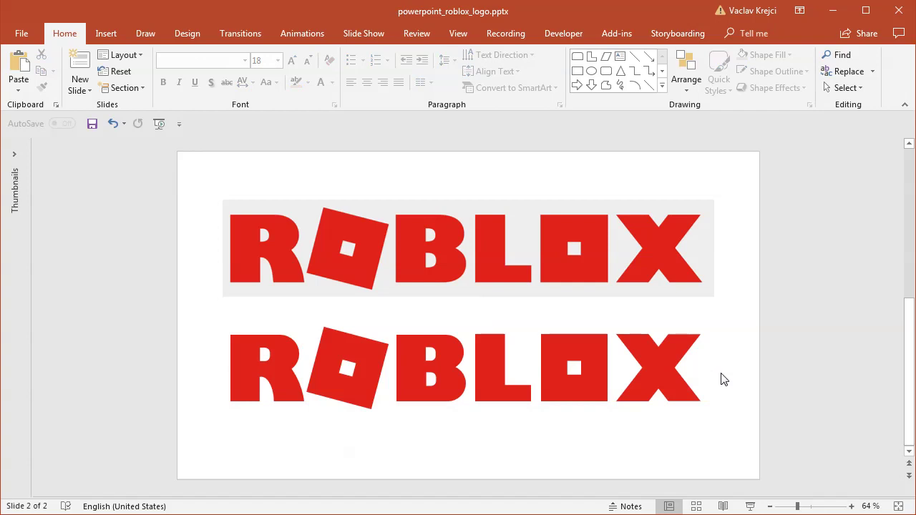